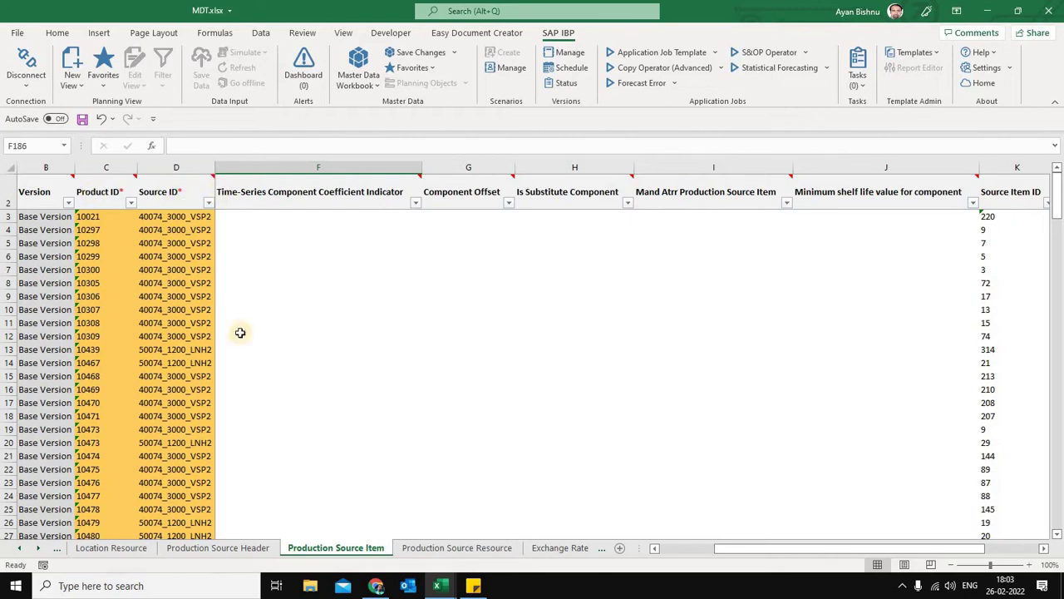
- Inspect the first row's Source ID and the Product ID column down to the last row
click(147, 218)
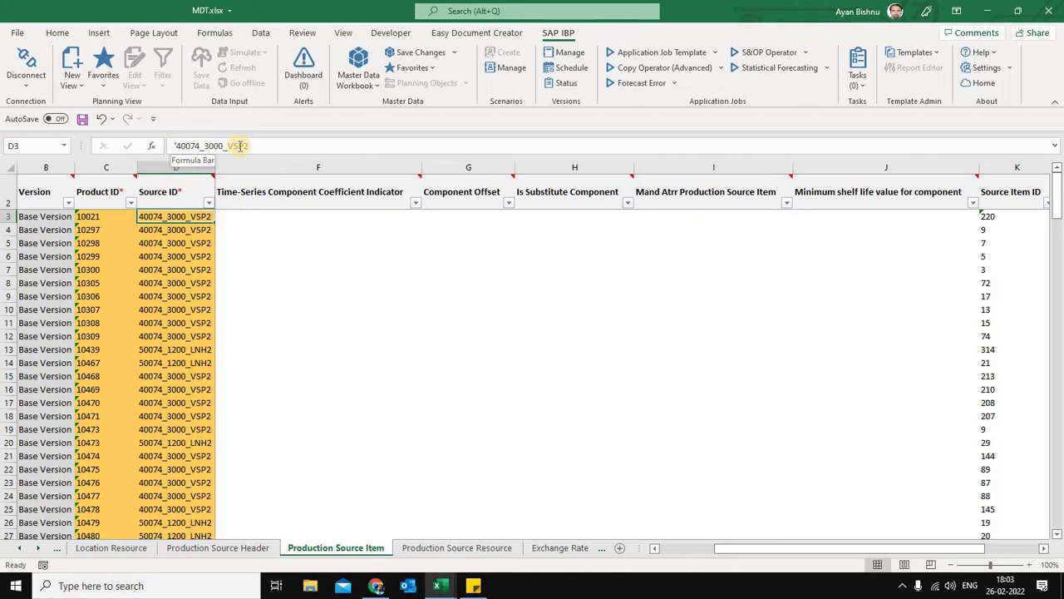
click(109, 216)
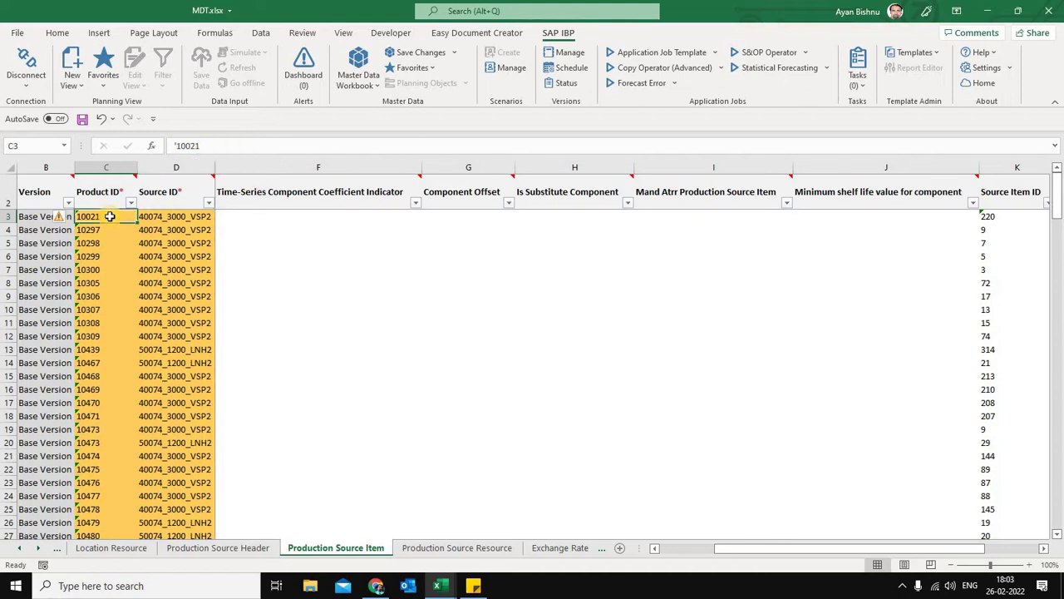
key(ctrl+shift+Down)
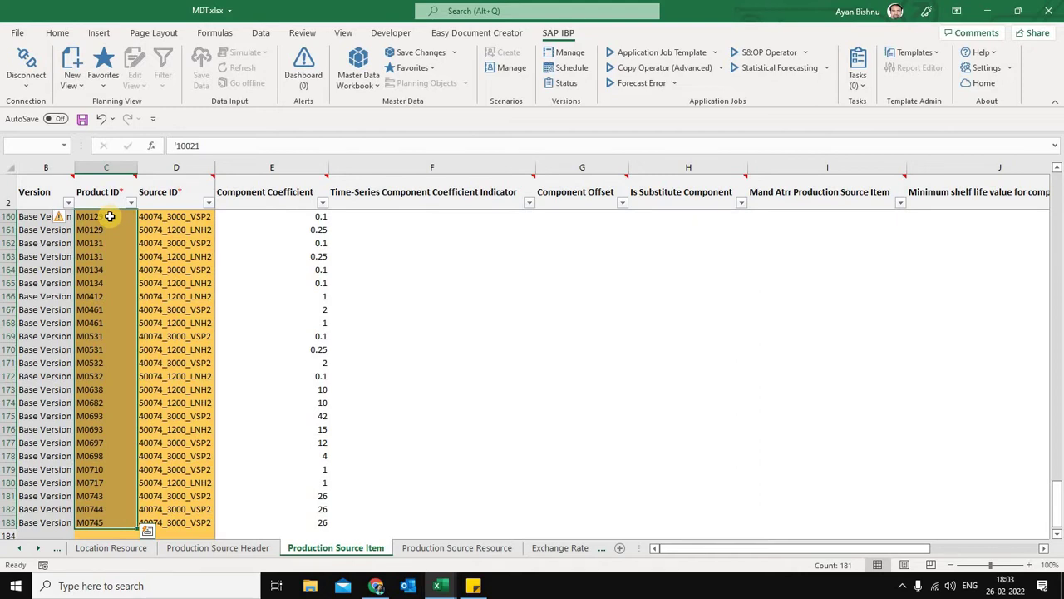
key(Up)
key(Down)
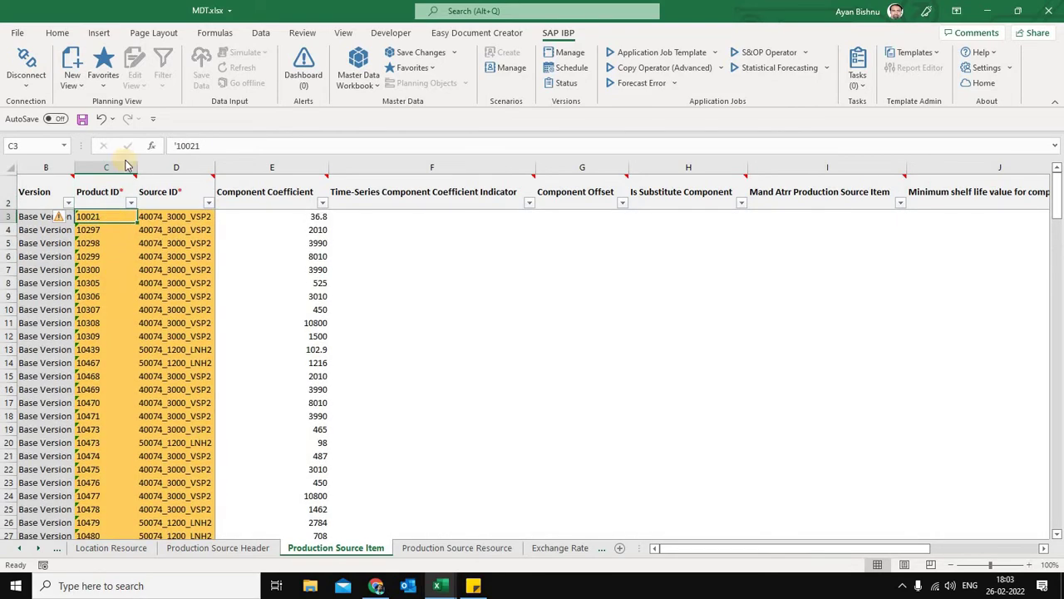
- Filter Source ID to only 40074_3000_VSP2 and select the remaining product IDs to count them
click(208, 202)
click(77, 359)
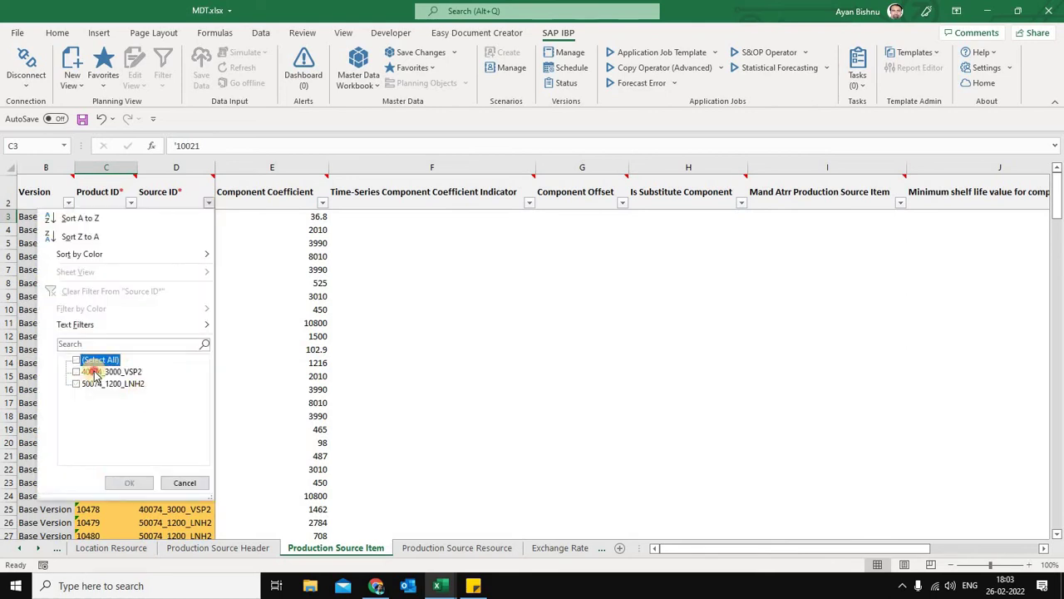
click(94, 372)
click(129, 482)
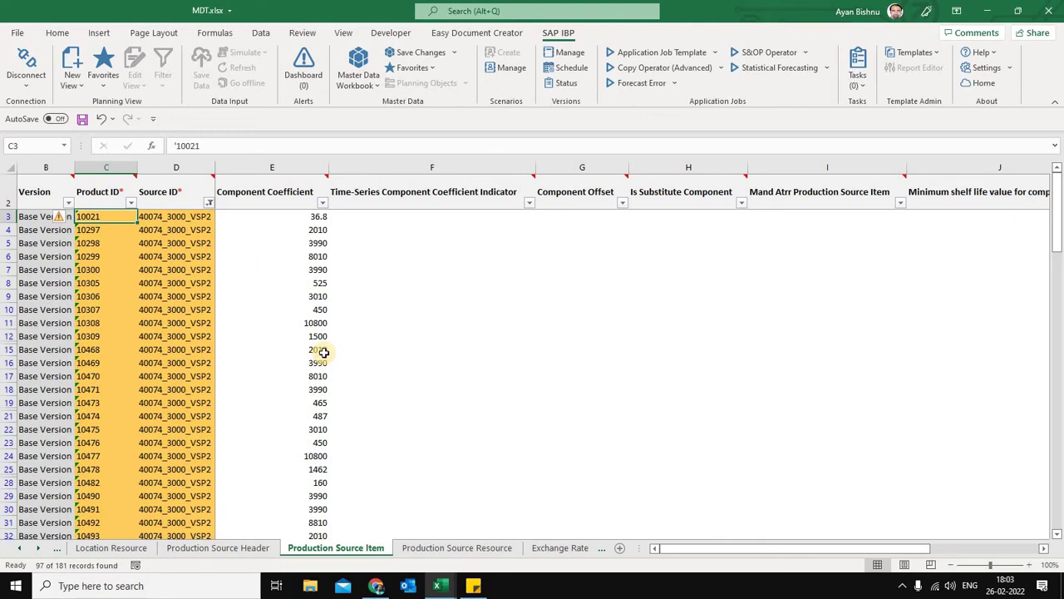
key(ctrl+shift+Down)
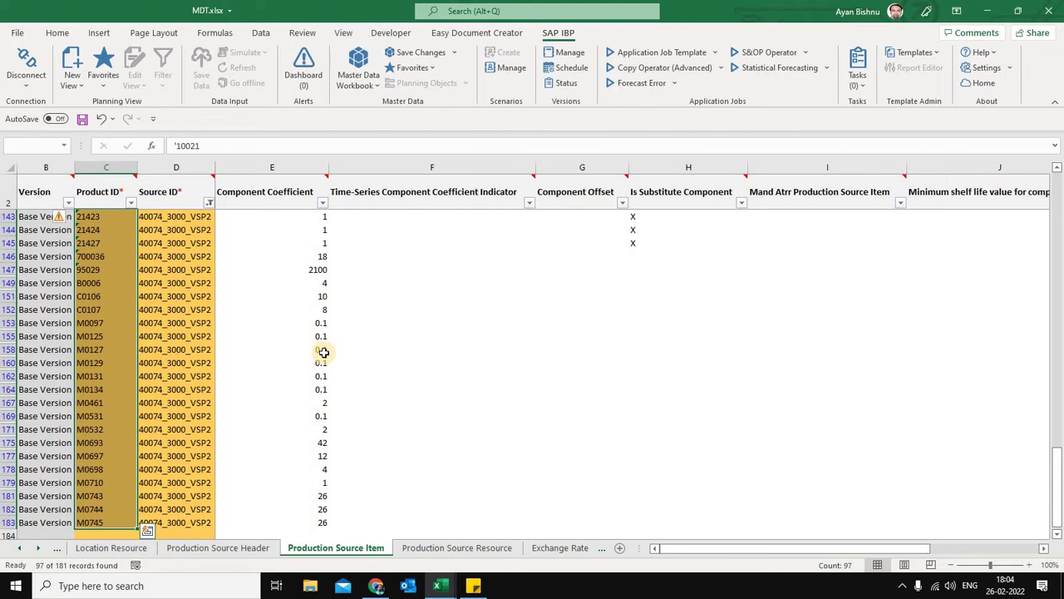
- Exclude blanks from Is Substitute Component, then select the five X flags and product IDs 21421–21424, 21427
click(539, 282)
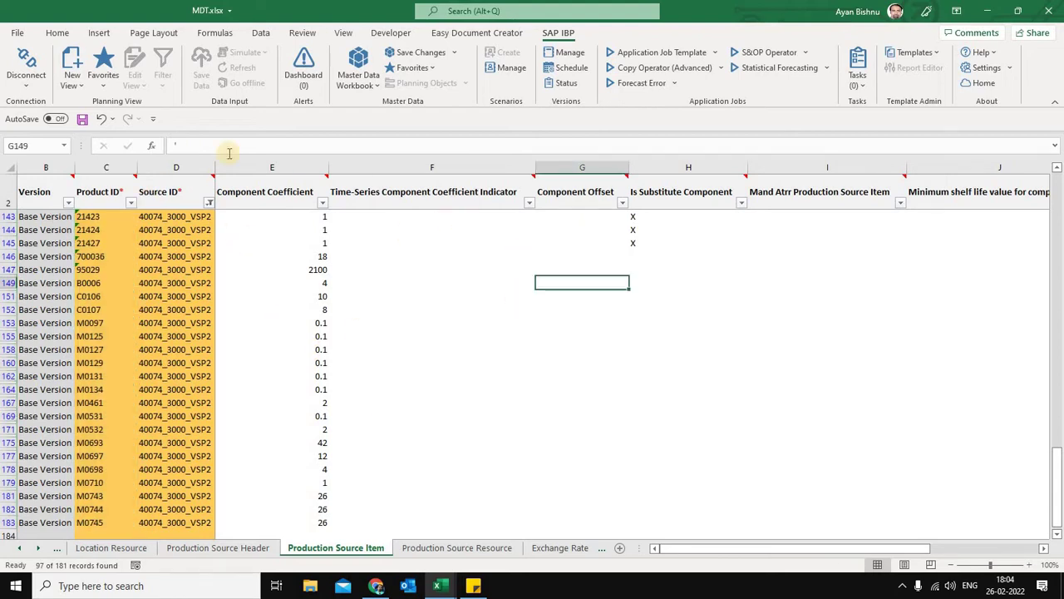
mouse_move(681, 179)
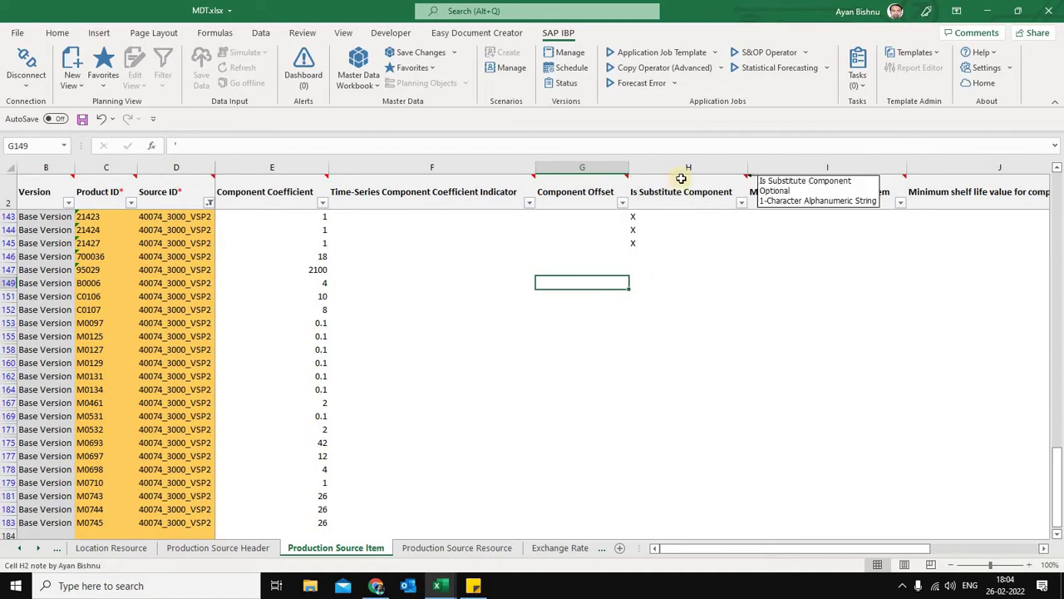
click(654, 193)
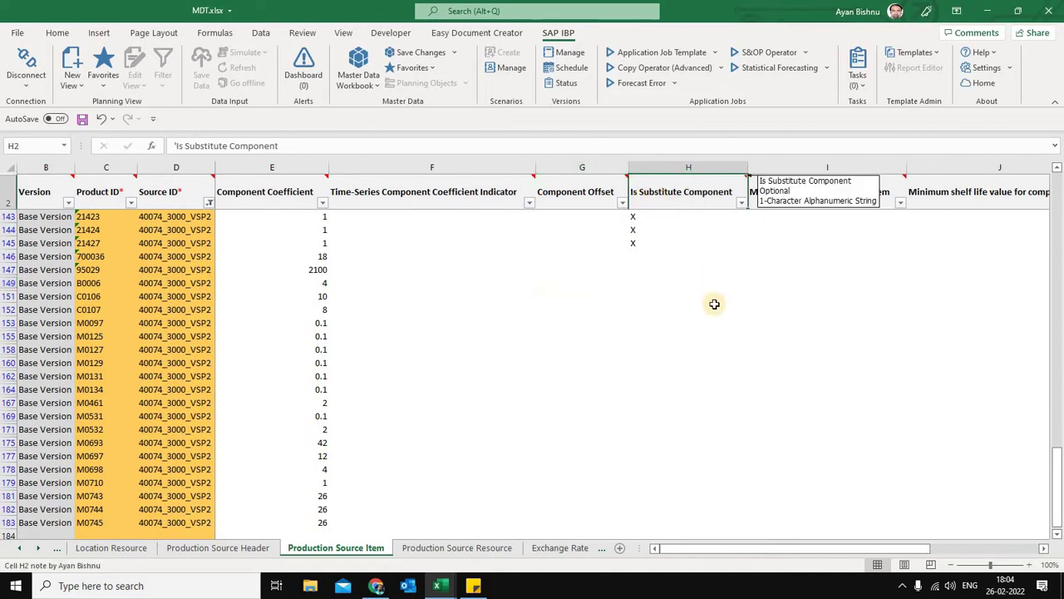
scroll(714, 305, up, 10)
click(741, 202)
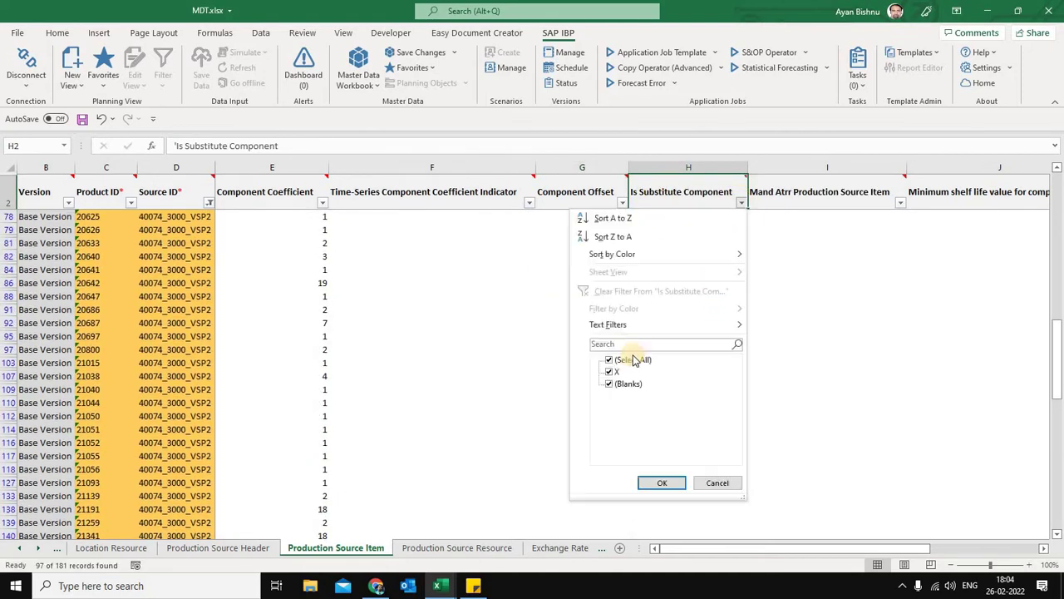
click(623, 385)
click(653, 484)
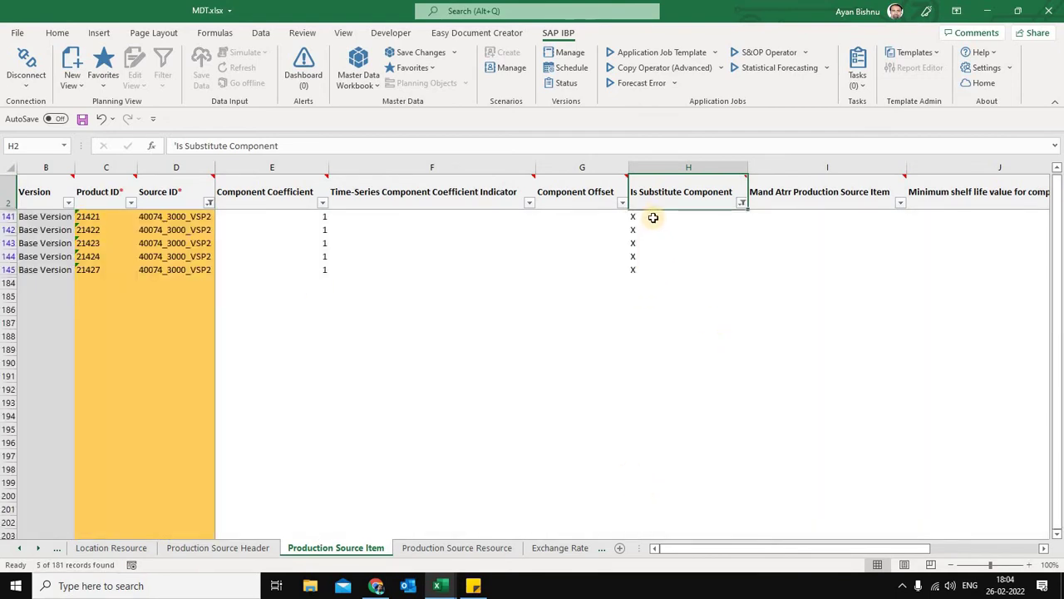
drag(646, 216, 646, 268)
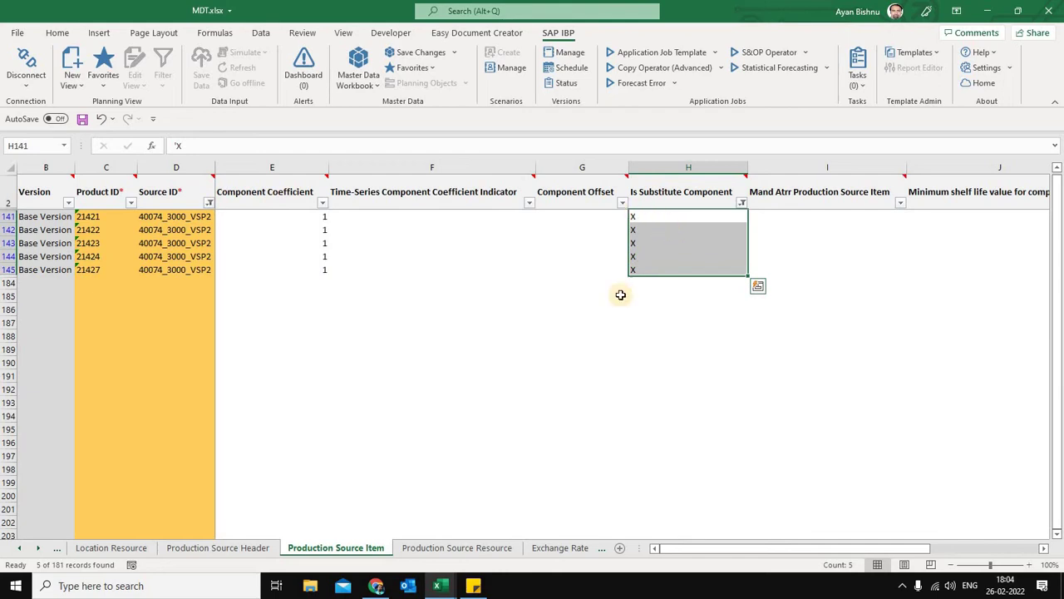
drag(97, 216, 96, 269)
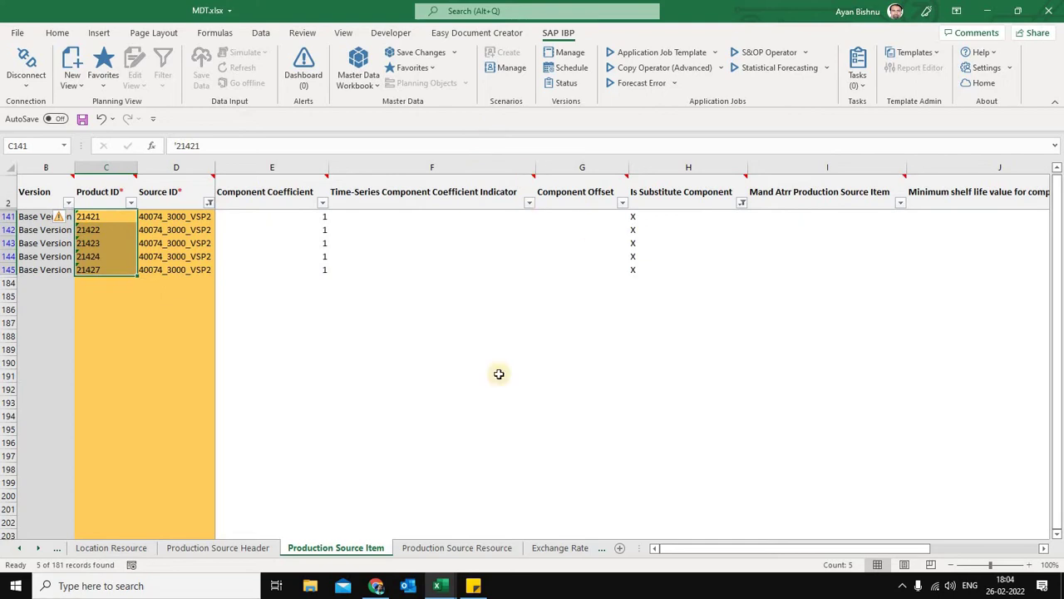
- Switch to the Production Source Item Sub sheet through the sheet list
right_click(27, 552)
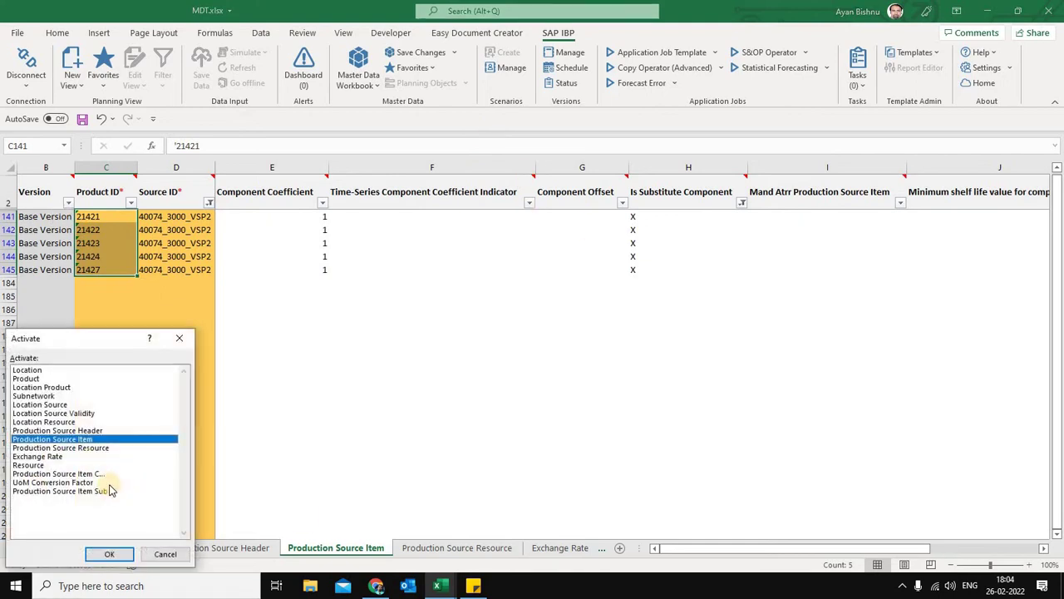
click(60, 491)
click(109, 554)
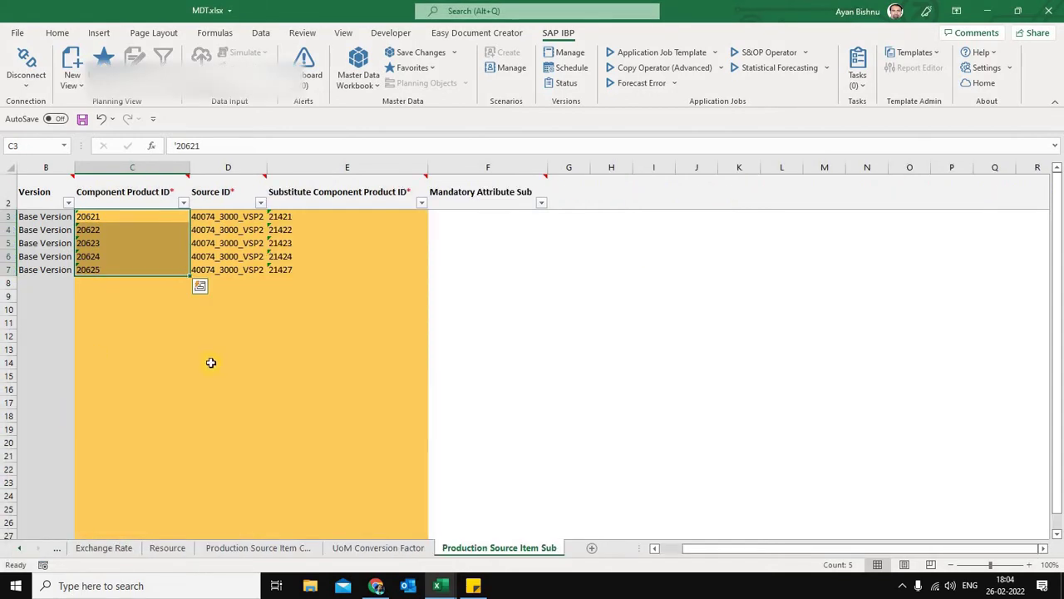
click(210, 366)
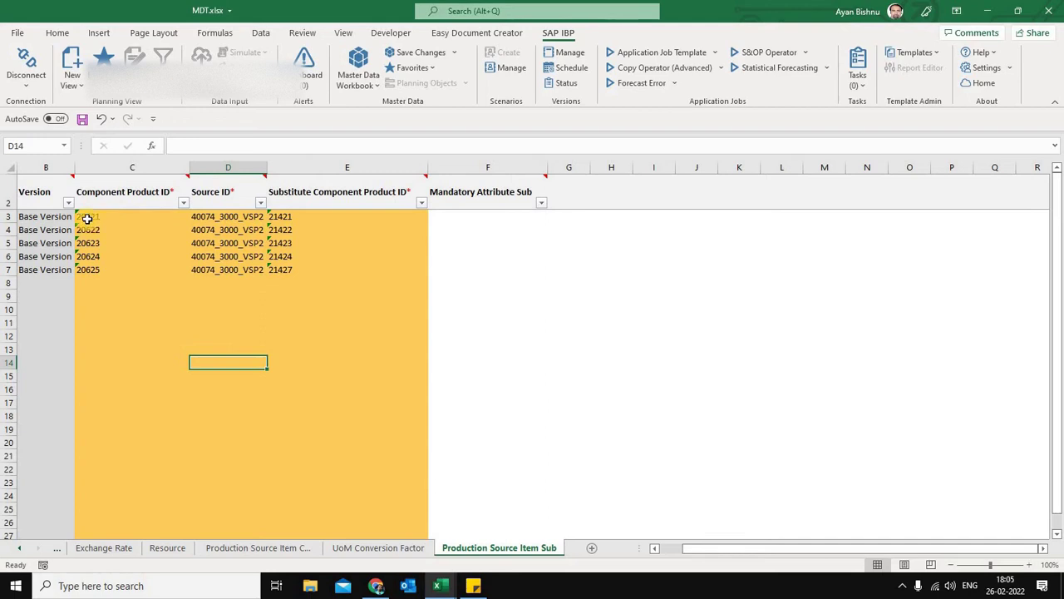
- Review component 20621 with substitute 21421 and select the five component and substitute IDs
click(101, 216)
click(304, 216)
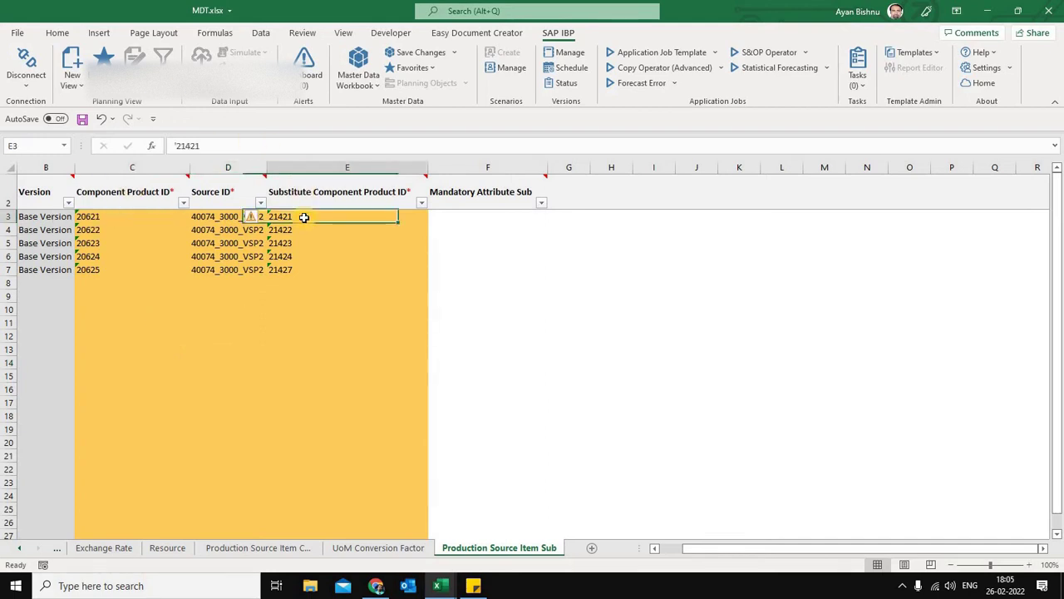
click(207, 217)
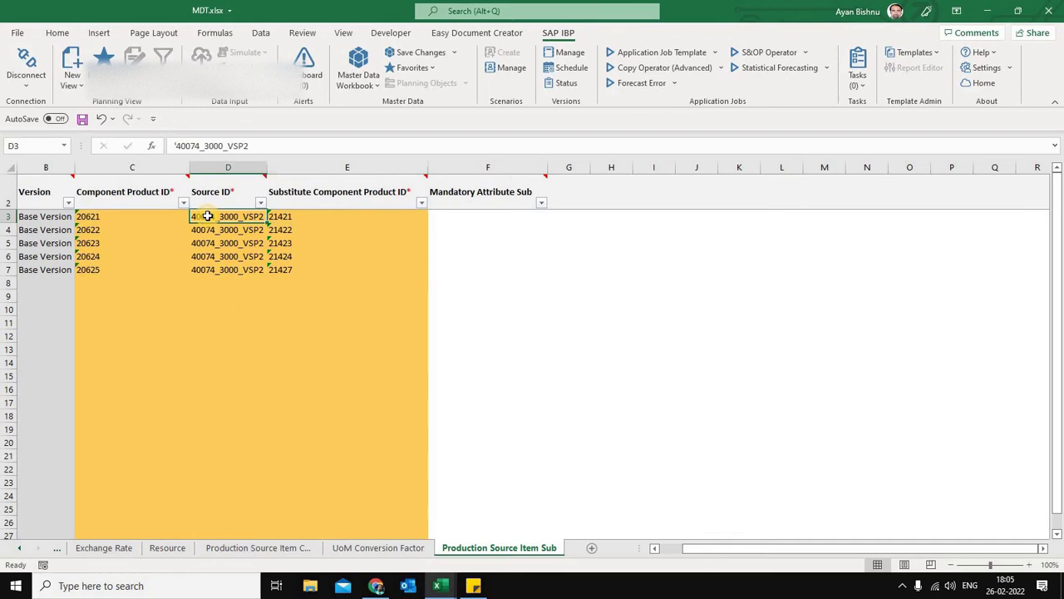
click(98, 217)
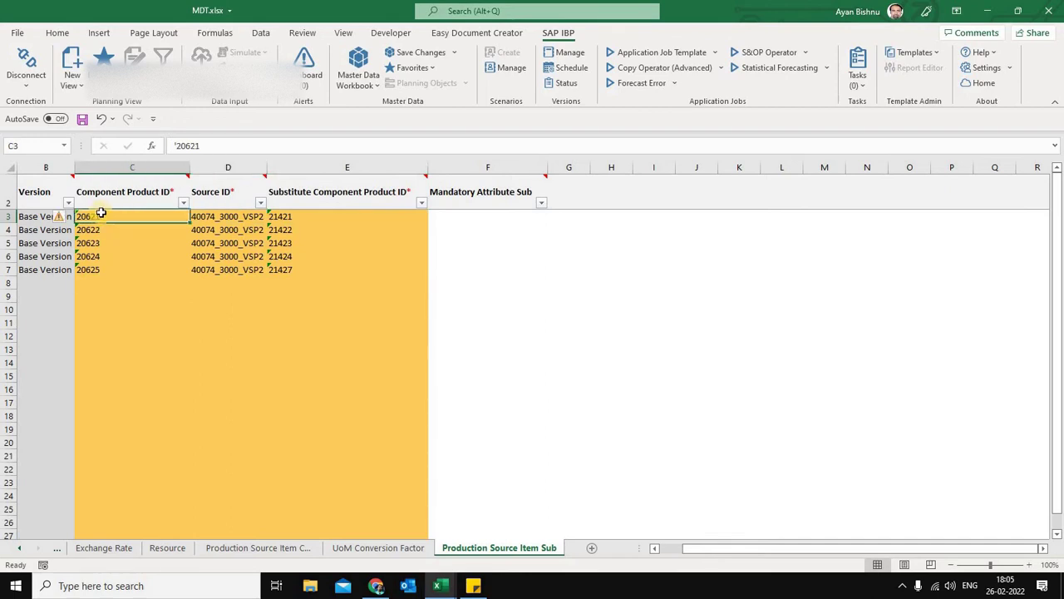
drag(114, 215, 113, 272)
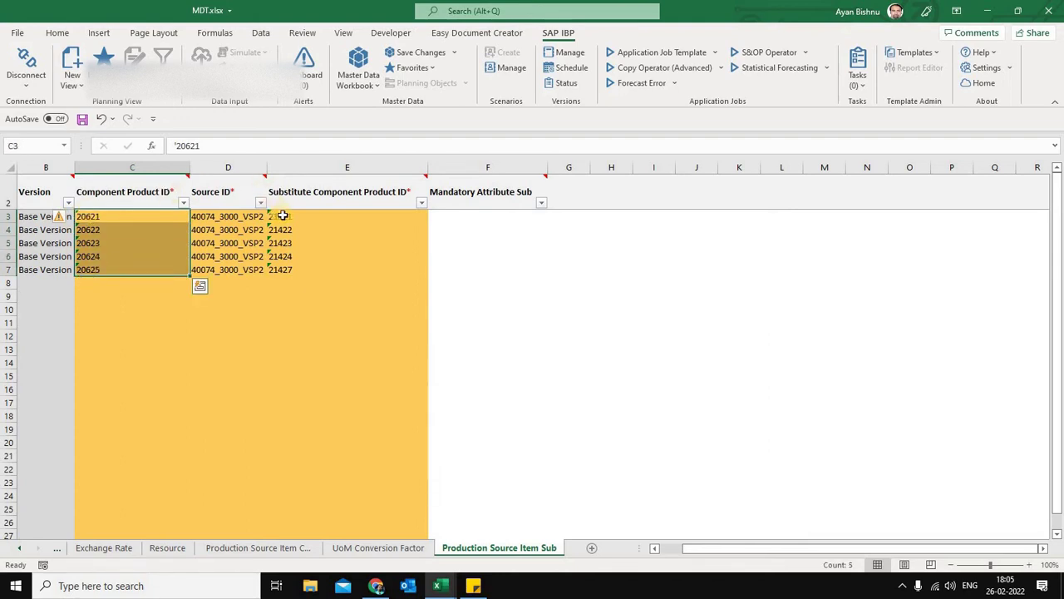
drag(283, 215, 281, 272)
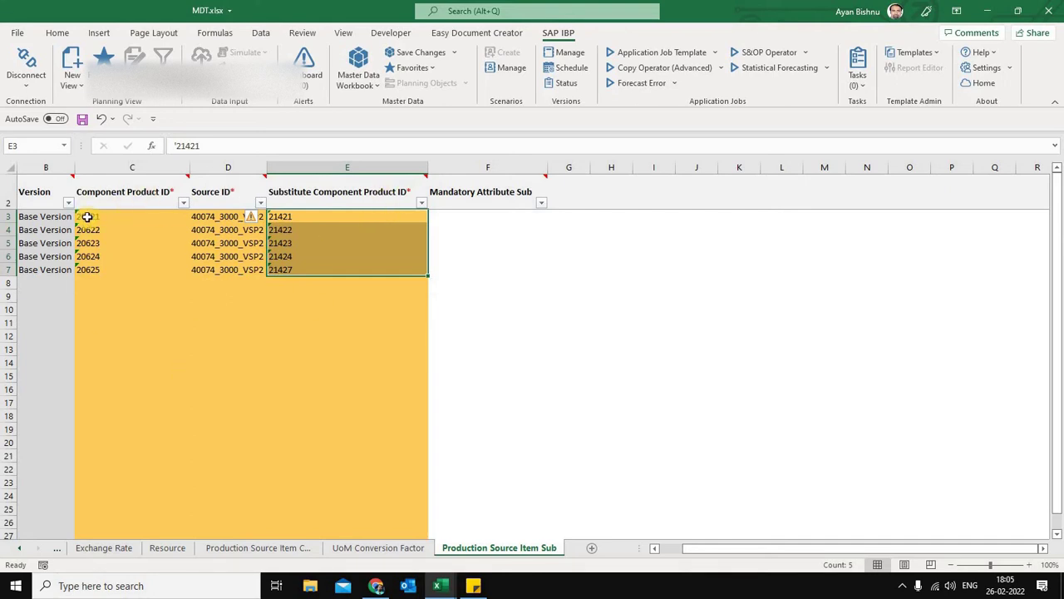
click(86, 217)
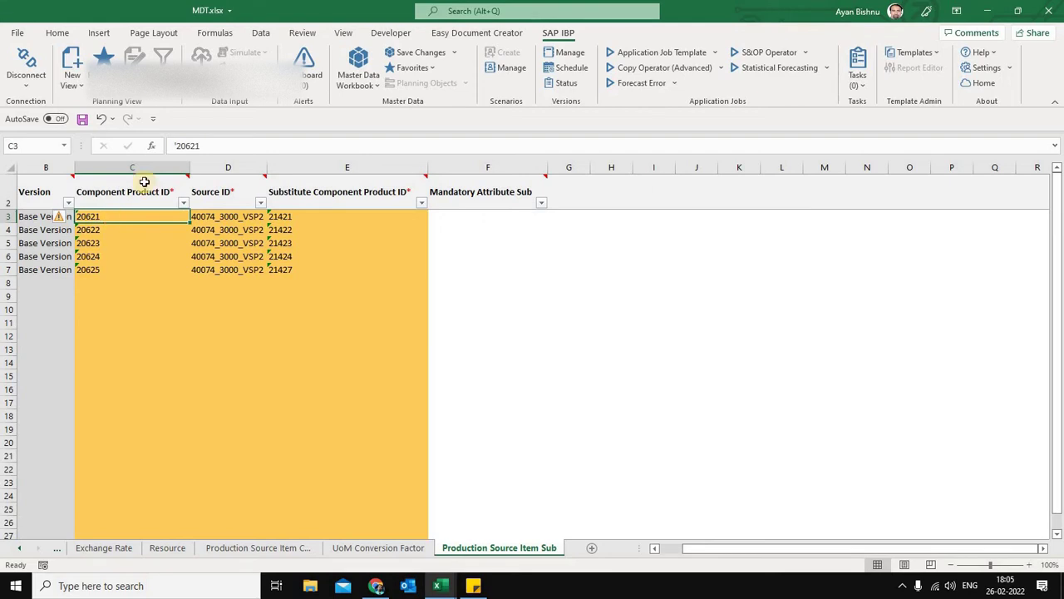
click(298, 218)
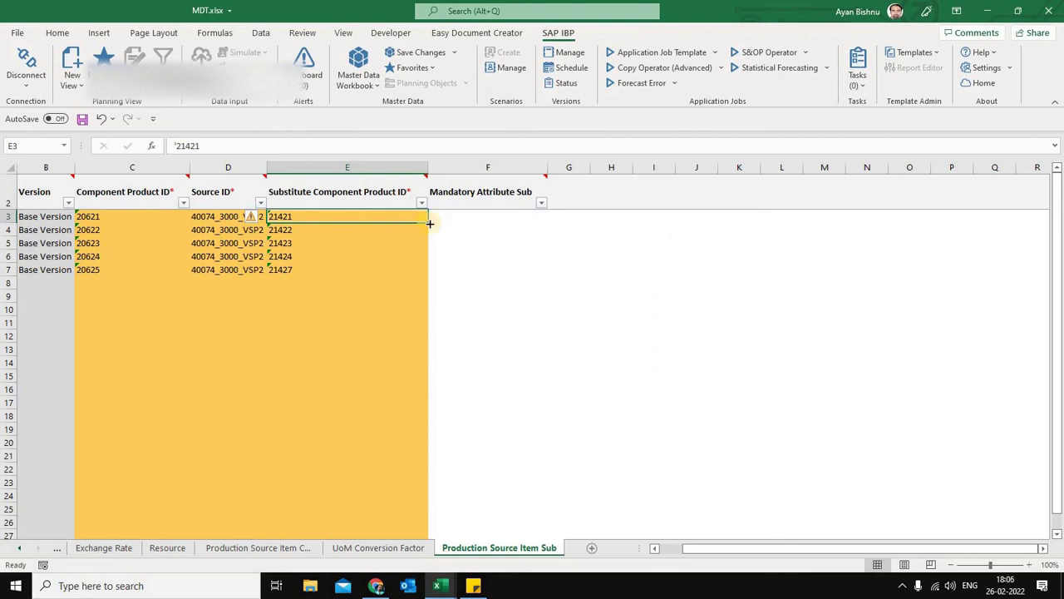
drag(166, 217, 334, 214)
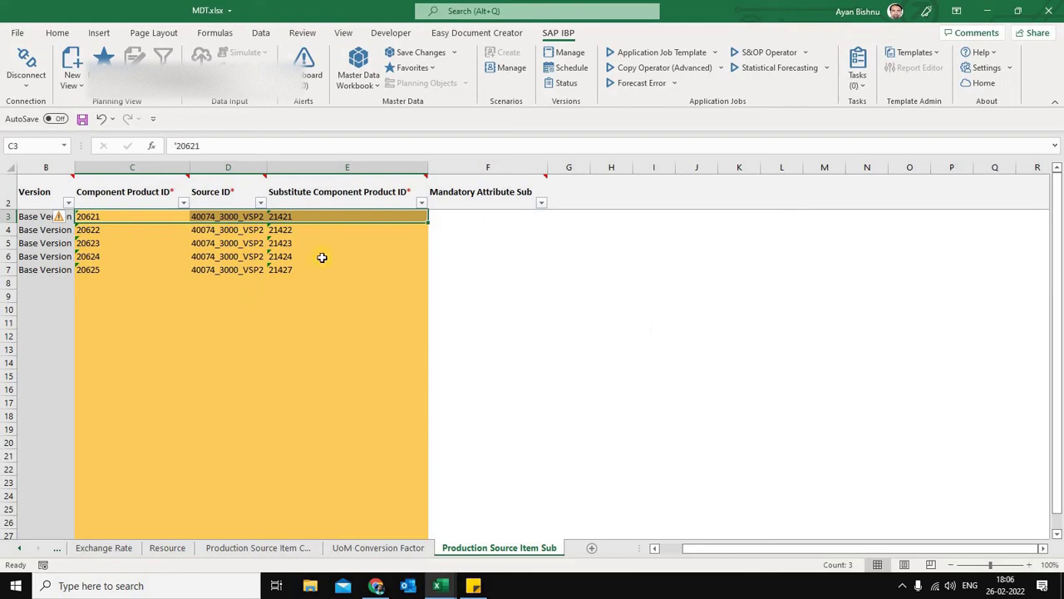
click(448, 583)
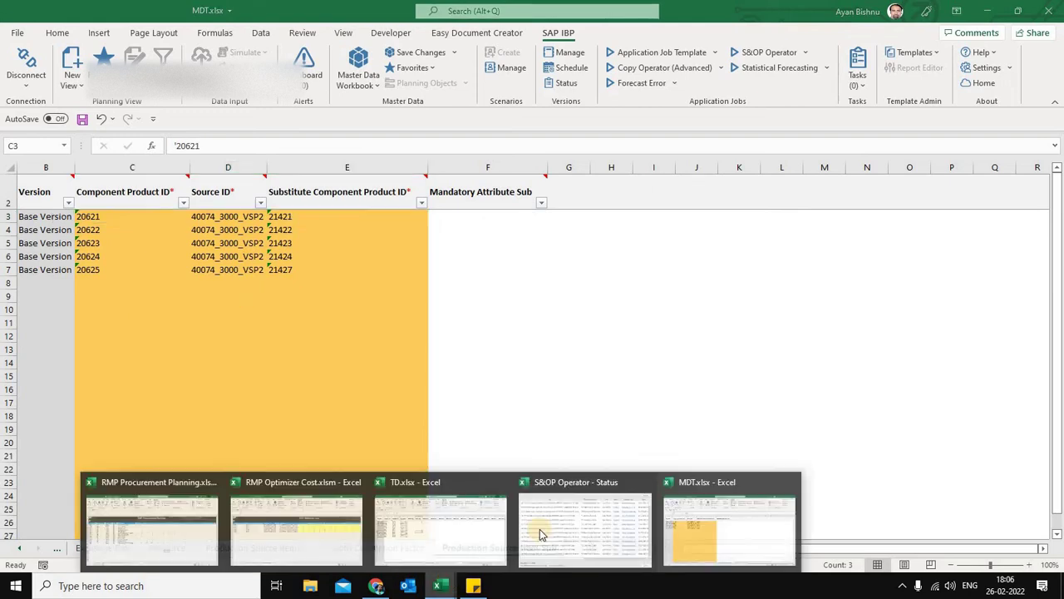
click(268, 535)
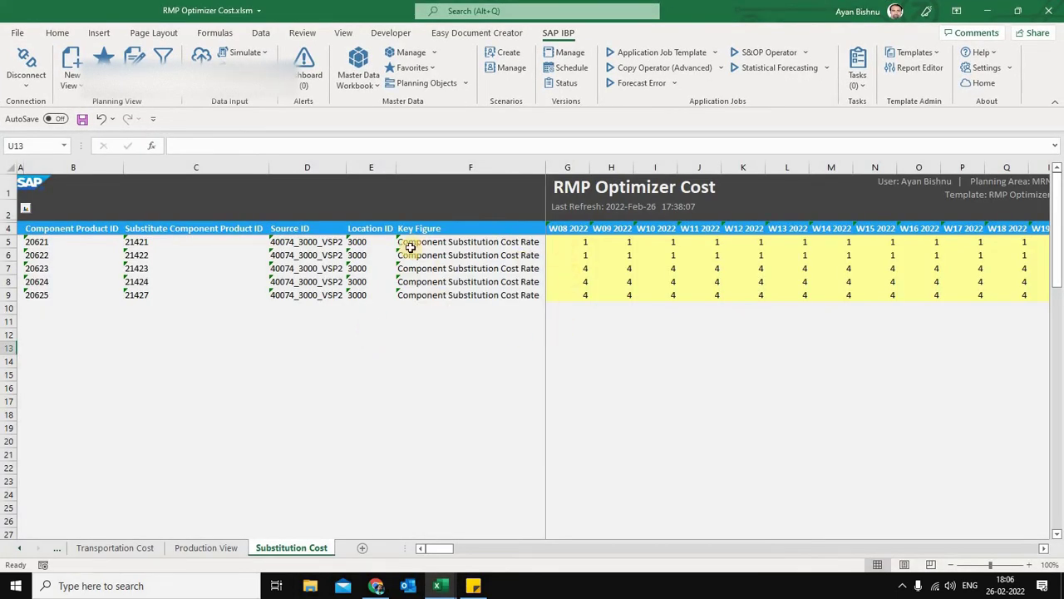
click(481, 242)
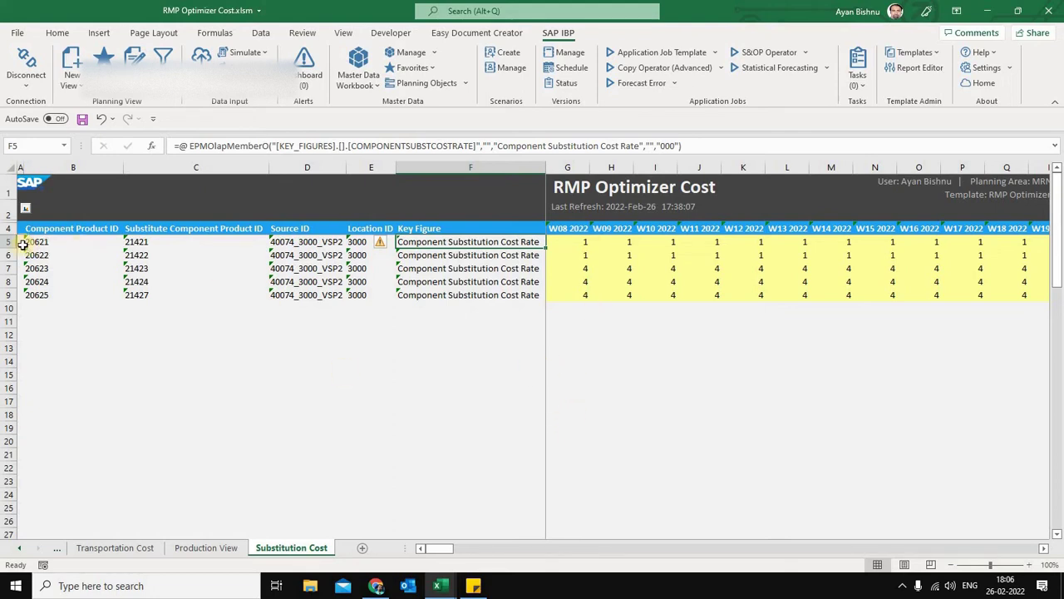
click(143, 242)
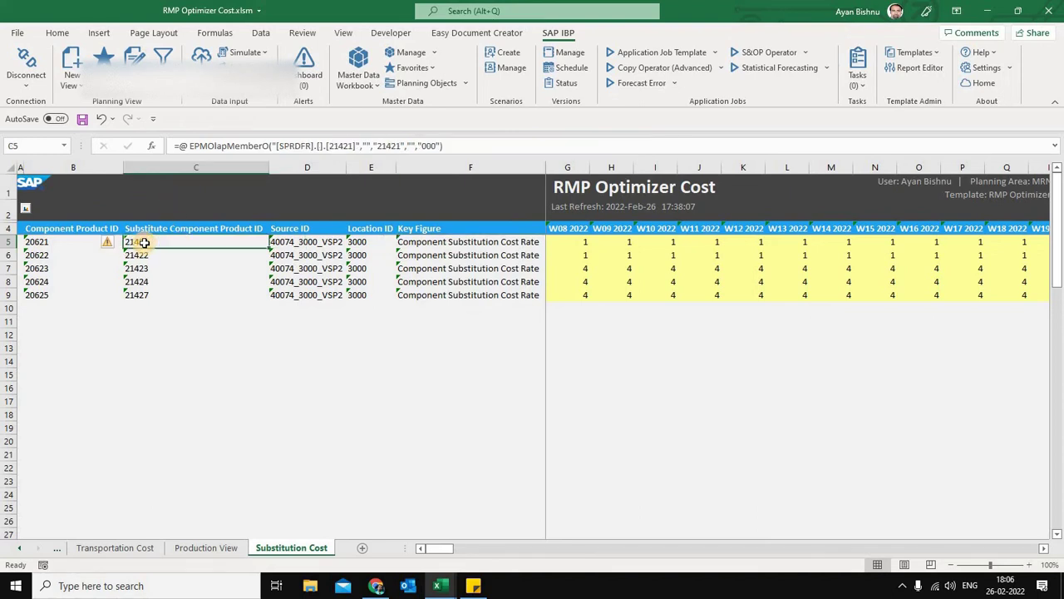
click(39, 244)
drag(72, 257, 365, 254)
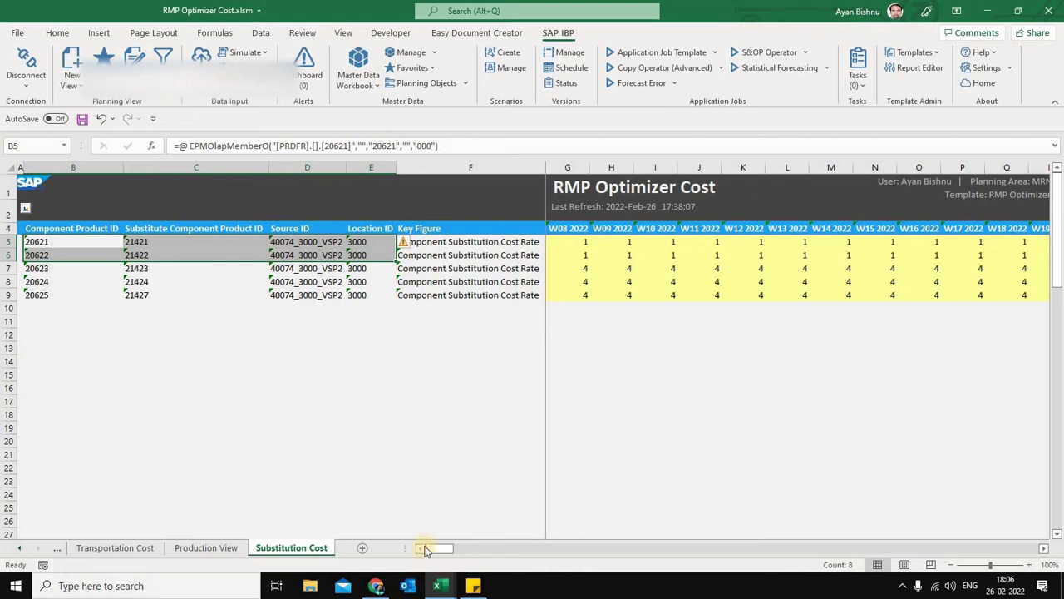
drag(434, 546, 450, 549)
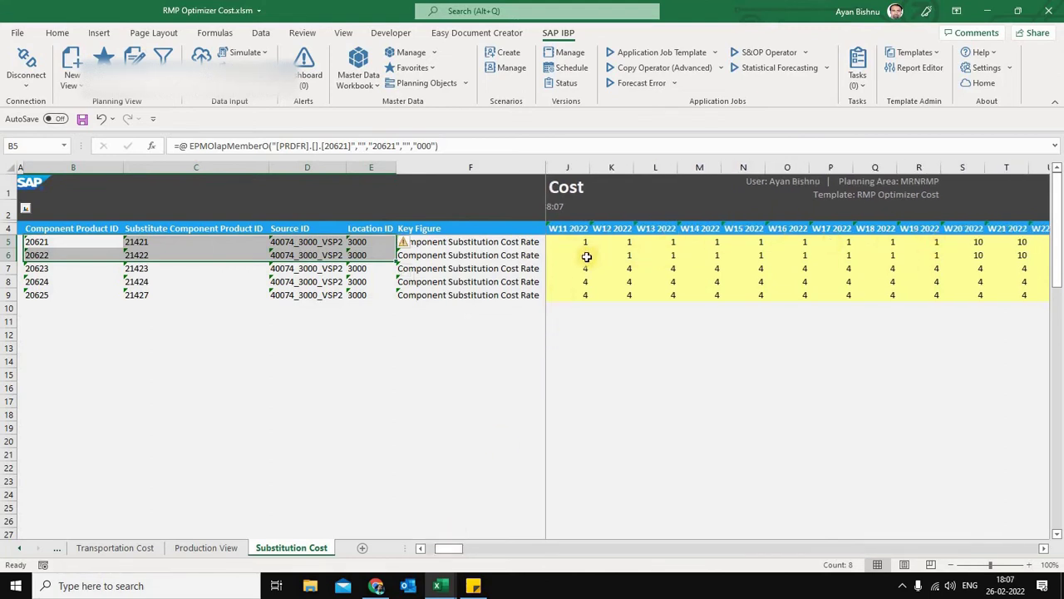
drag(451, 549, 420, 548)
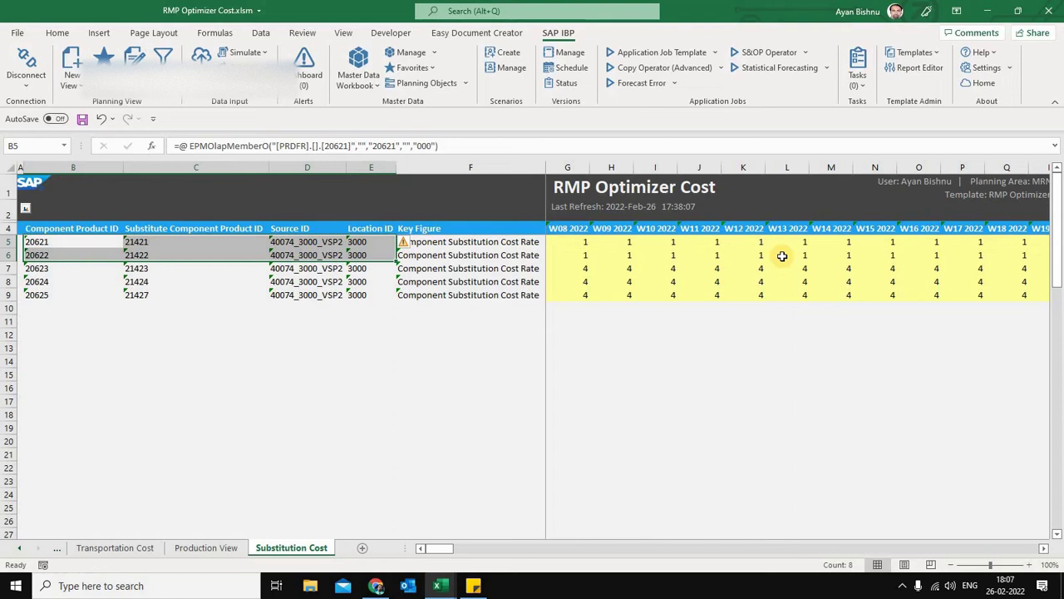
click(380, 587)
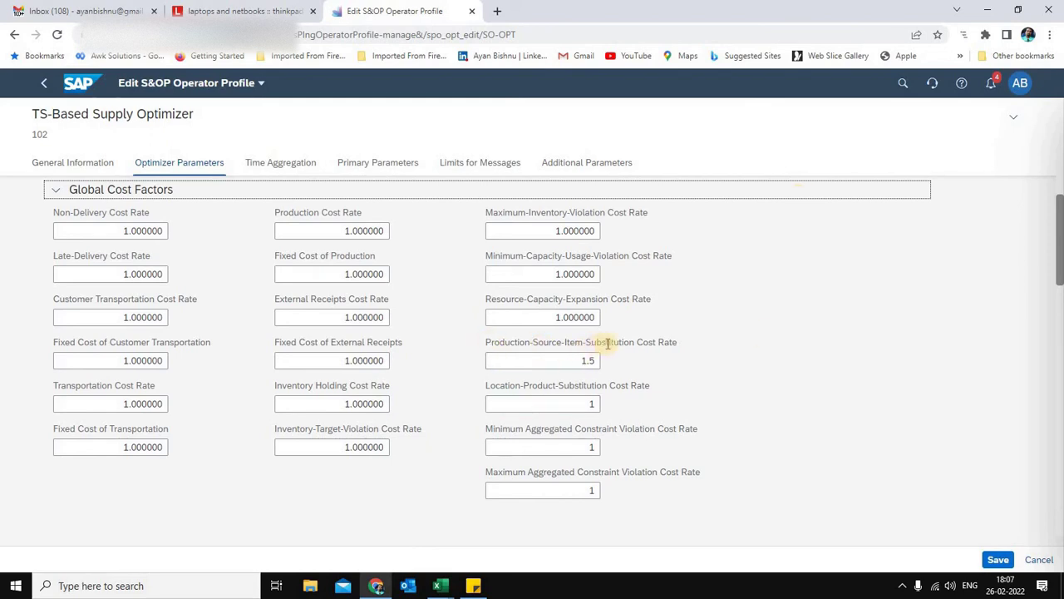
click(526, 361)
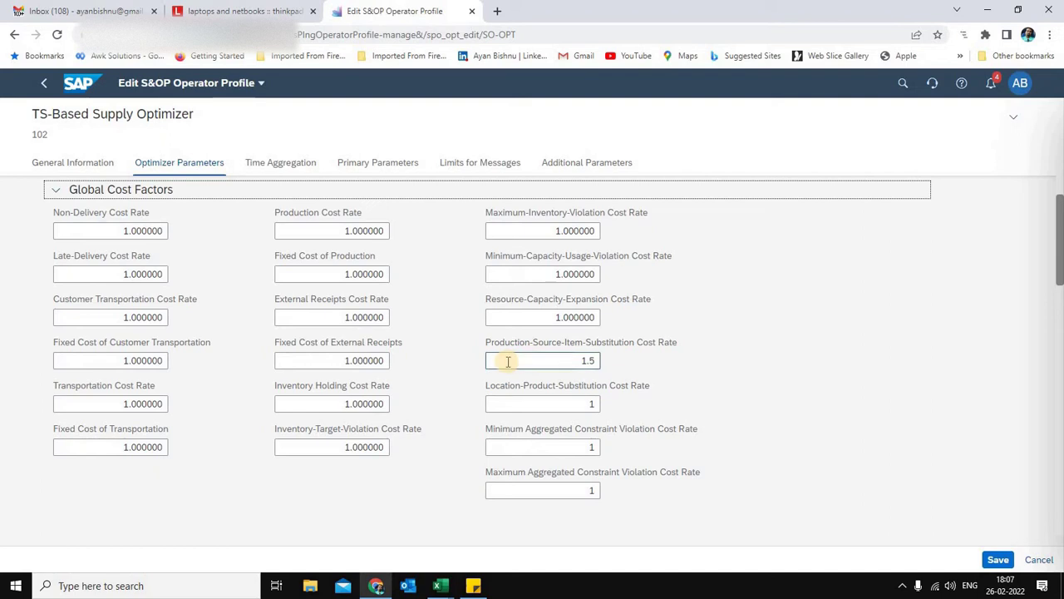
double_click(592, 361)
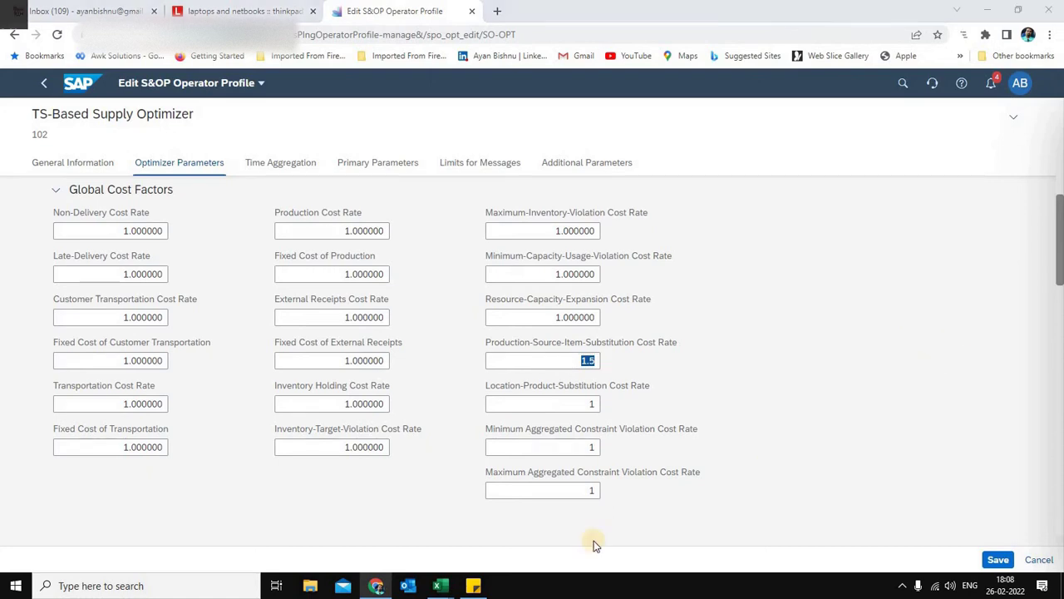
click(440, 585)
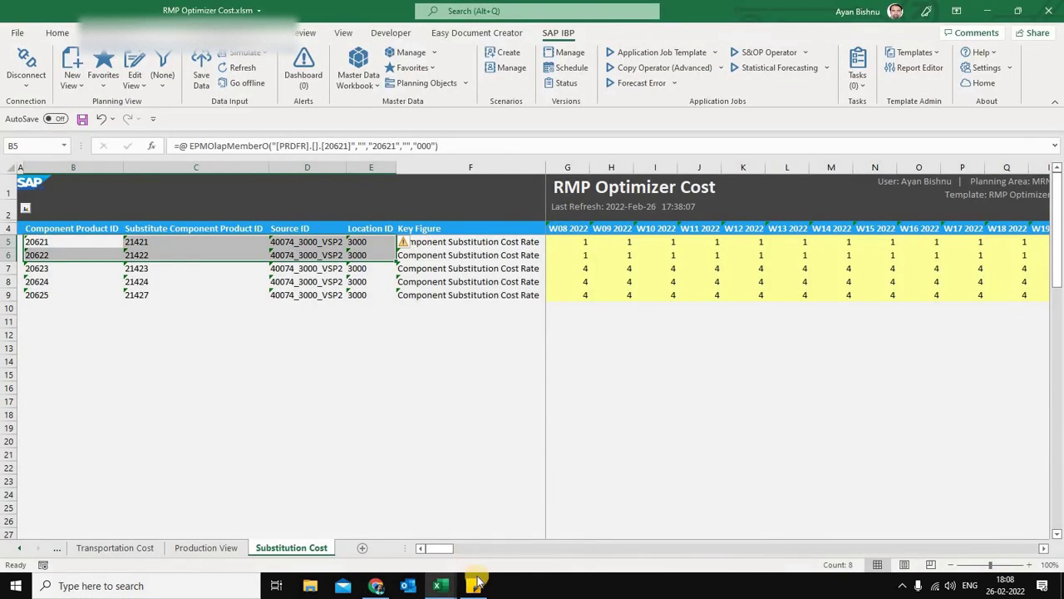
- Run the Supply Planning Optimizer (Max Profit) on the Base Version for MRNRMP and confirm the scheduled job
click(805, 51)
click(783, 71)
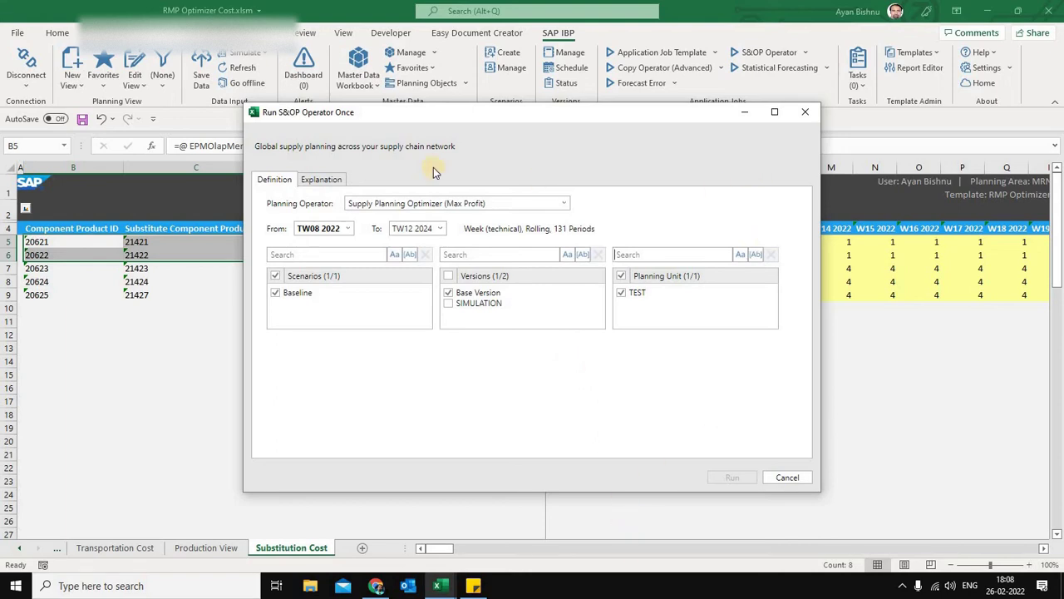
click(318, 183)
click(267, 299)
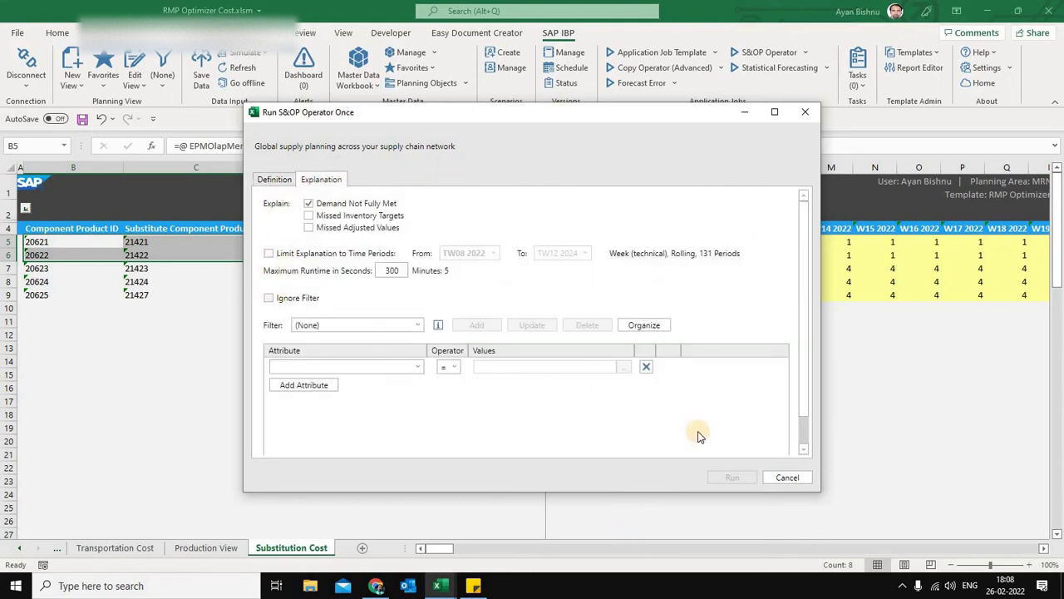
click(726, 476)
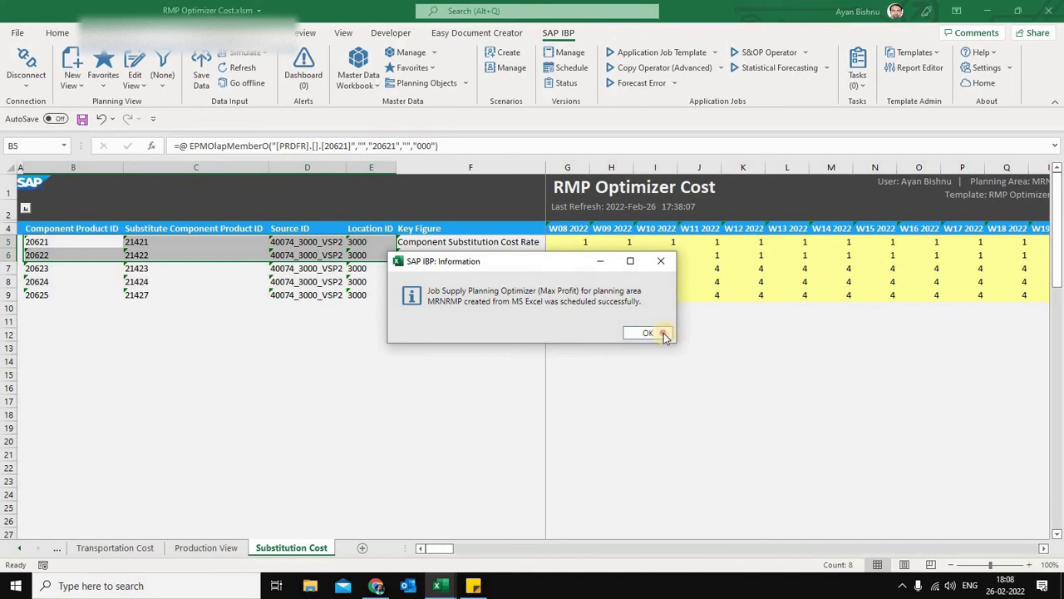
click(648, 332)
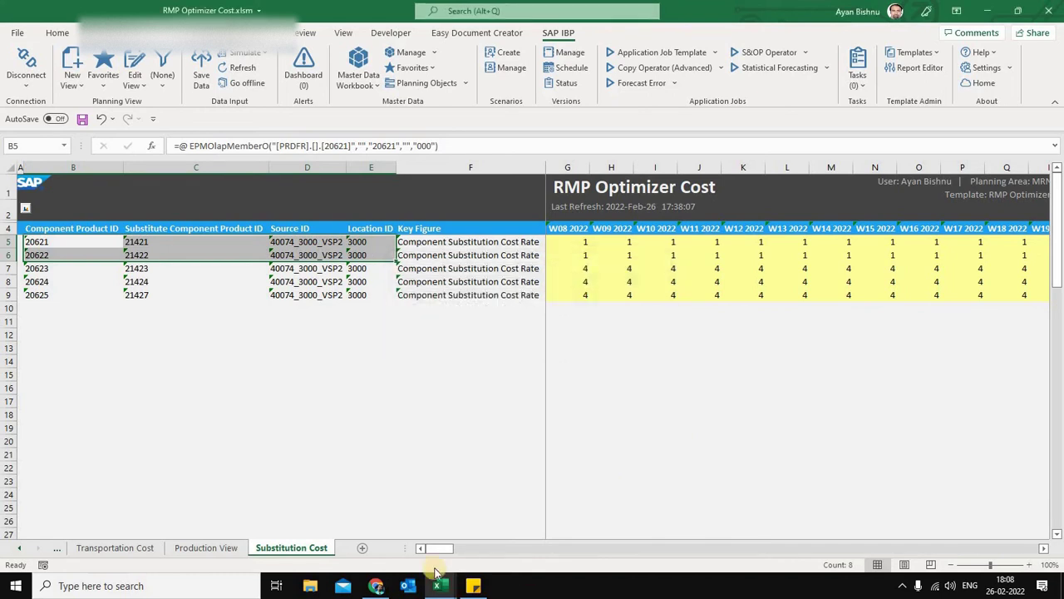
click(363, 372)
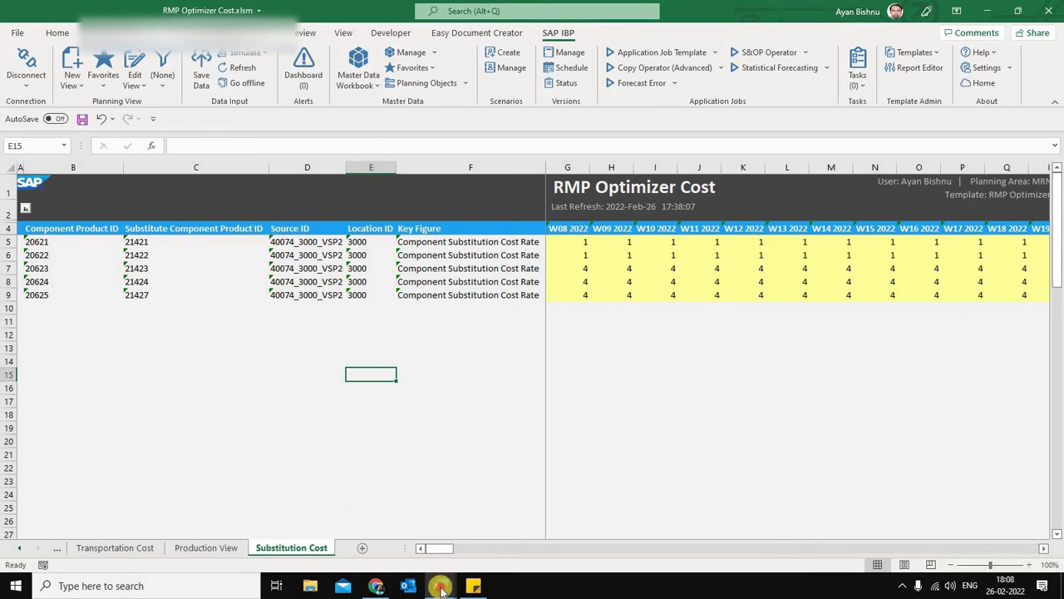
- Refresh the S&OP Operator Status until the optimizer job shows Finished, then switch to RMP Procurement Planning
mouse_move(439, 585)
click(611, 520)
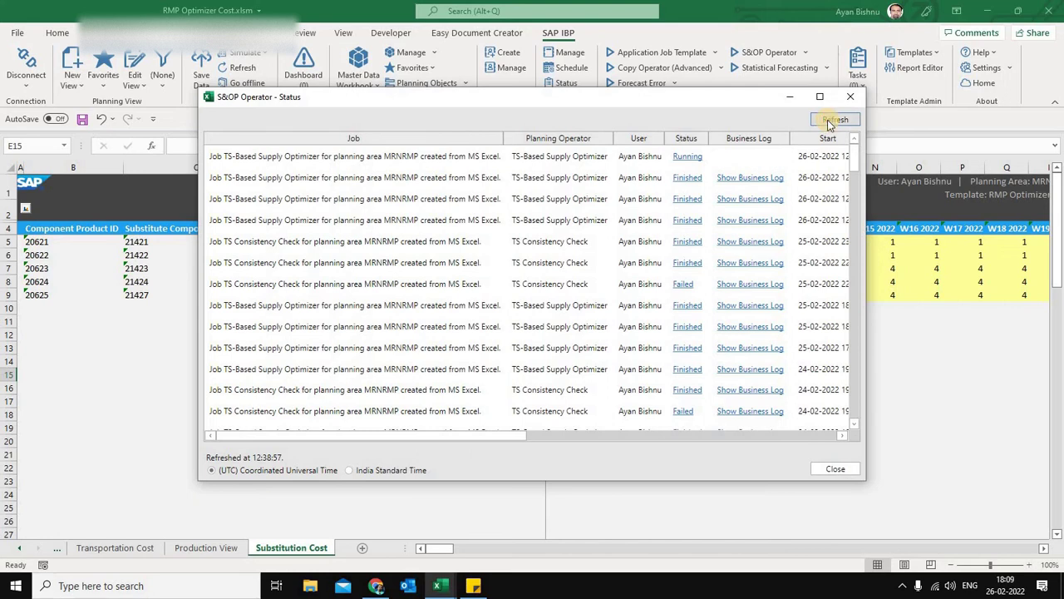
click(827, 119)
click(828, 120)
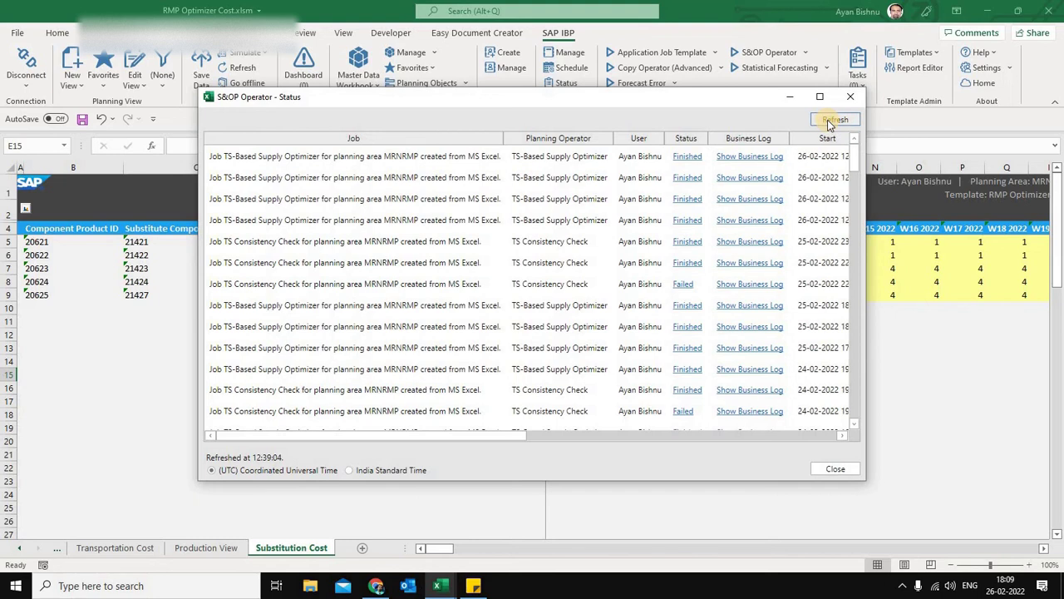
click(788, 97)
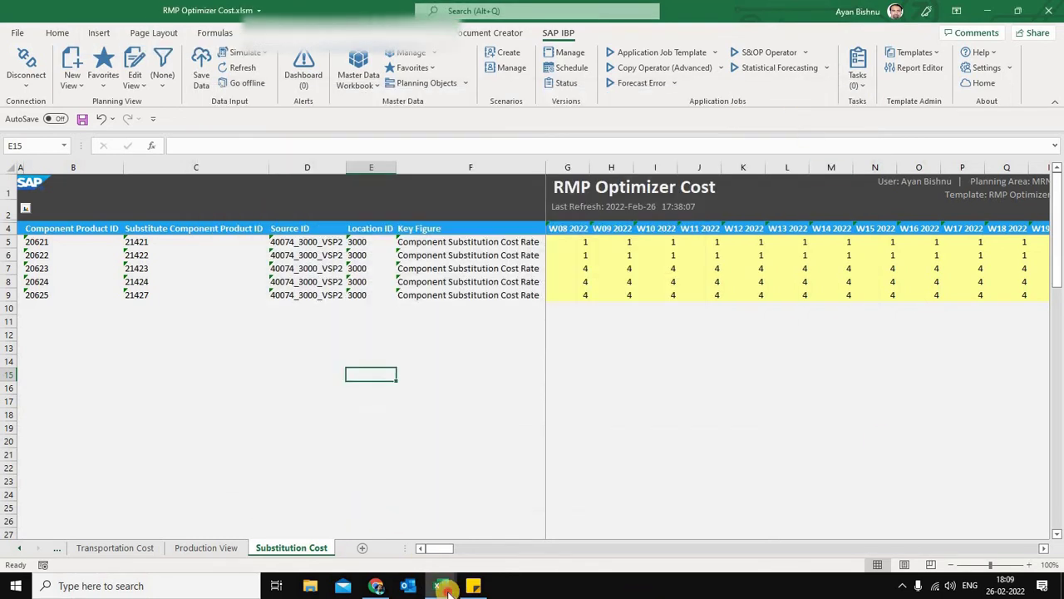
mouse_move(447, 591)
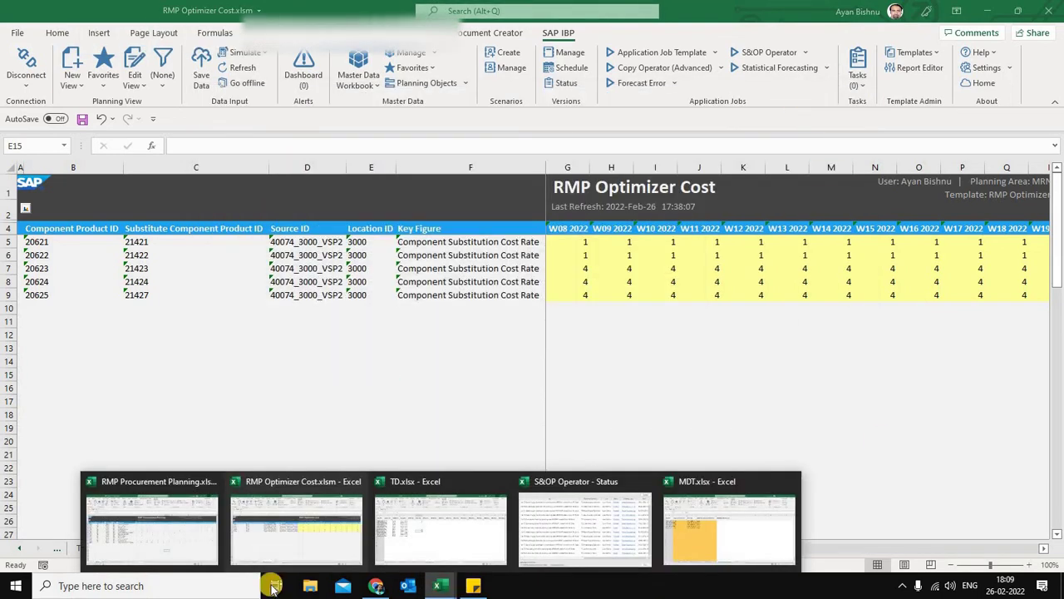
click(149, 507)
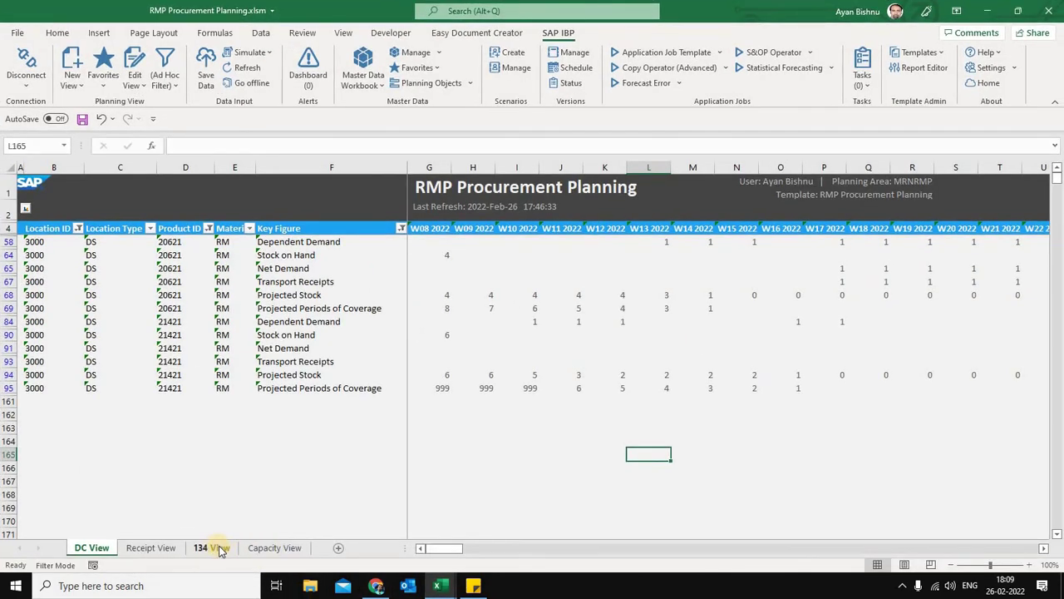
- On the 134 View sheet, select product 40074's weekly Production Receipts of 80,000
click(218, 547)
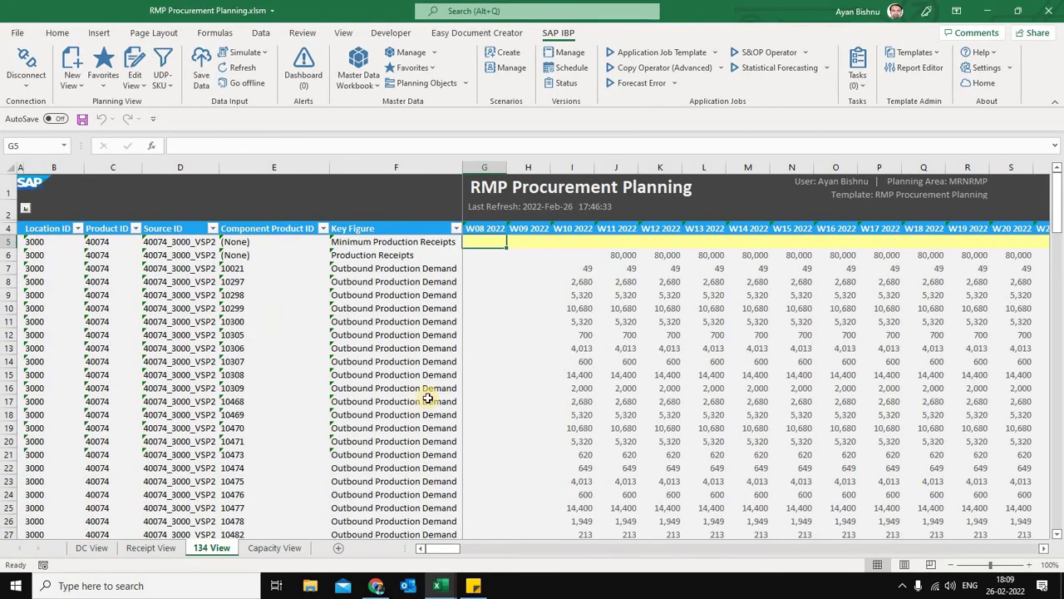
click(158, 243)
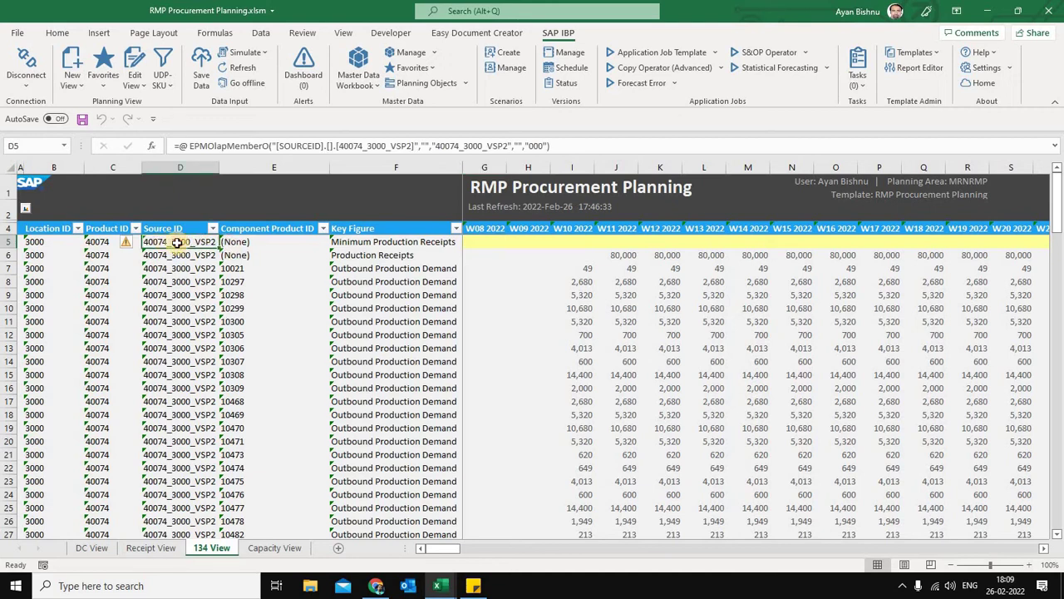
shift+click(131, 241)
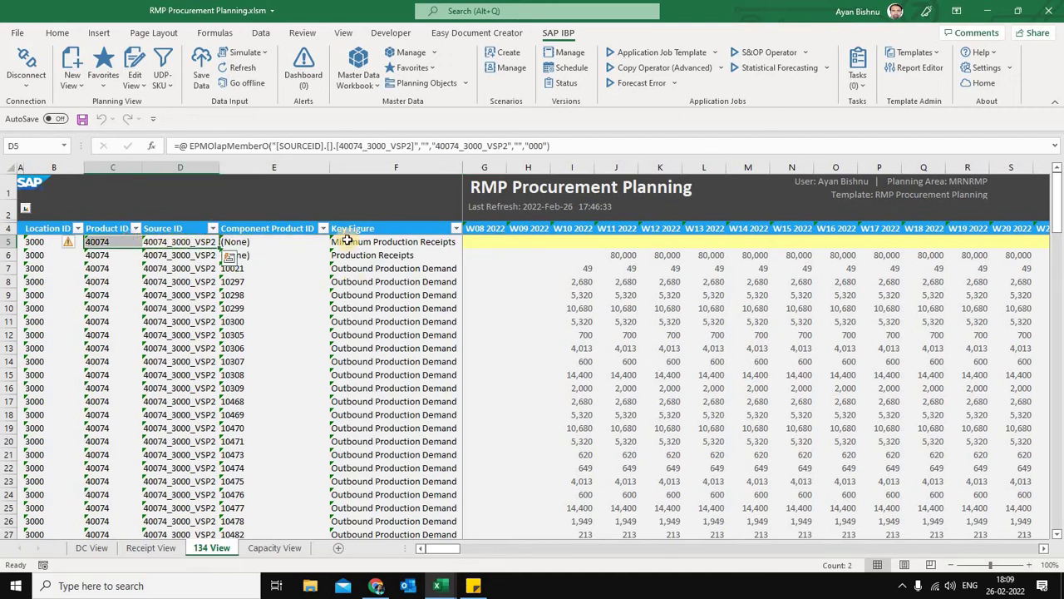
drag(347, 260, 868, 258)
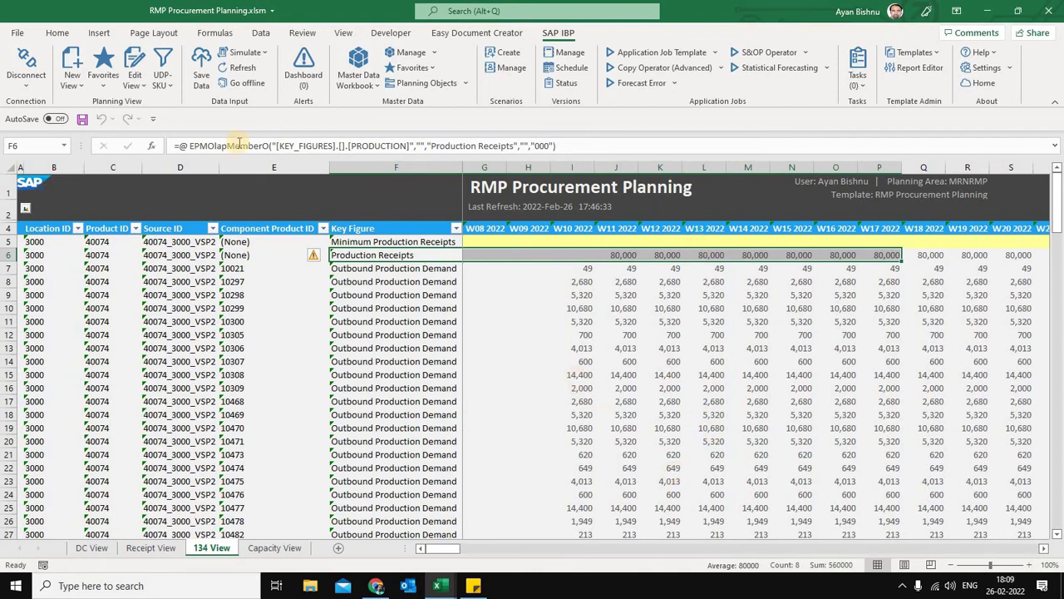
- In the 134 View key figures, add Component Supply and Component Usage and remove Minimum Production Receipts
click(135, 86)
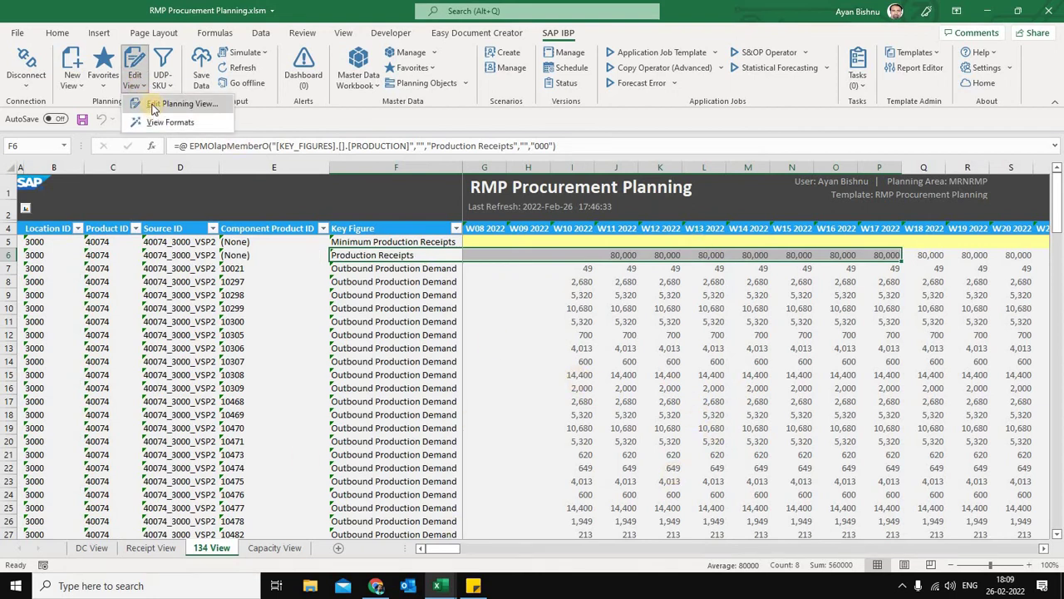
click(147, 108)
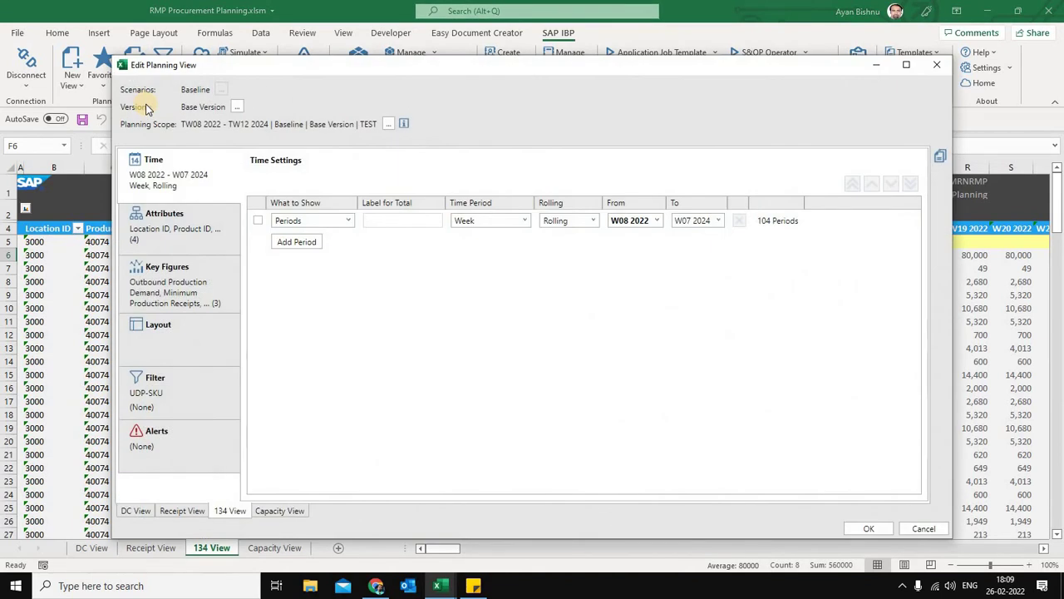
click(172, 295)
click(339, 182)
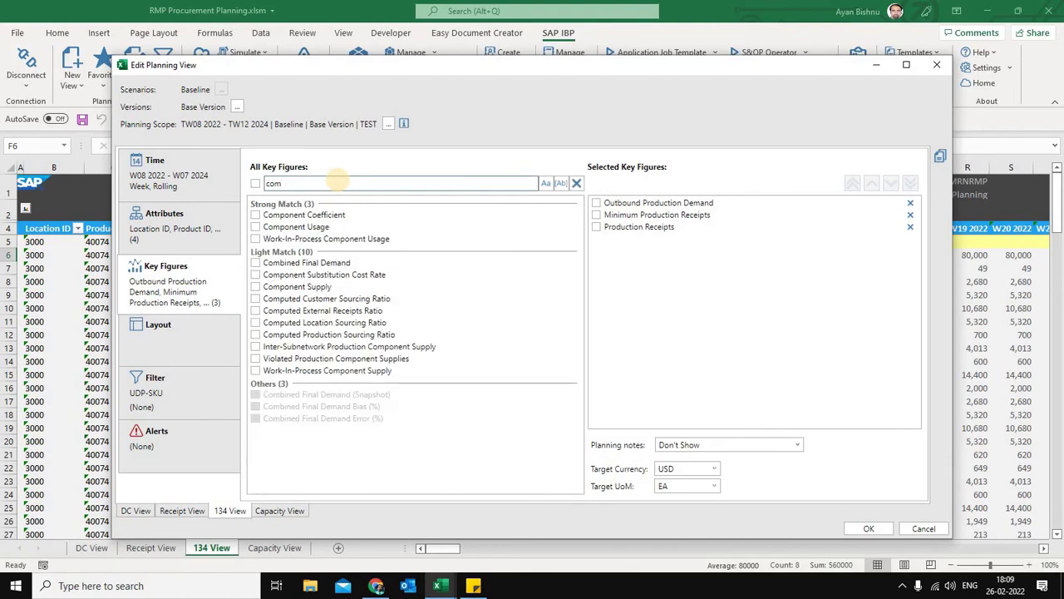
click(297, 289)
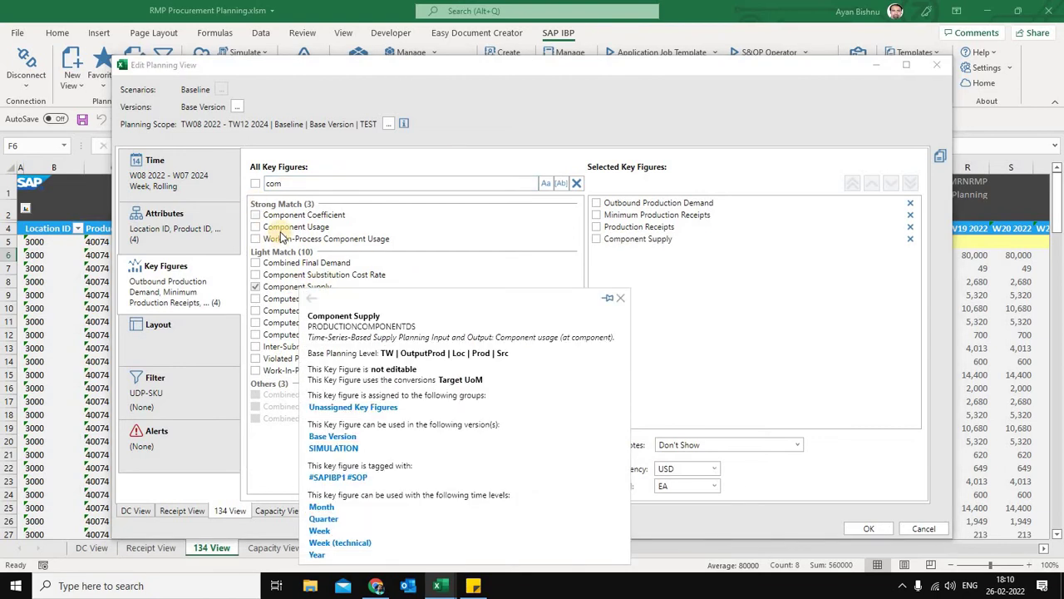
click(270, 230)
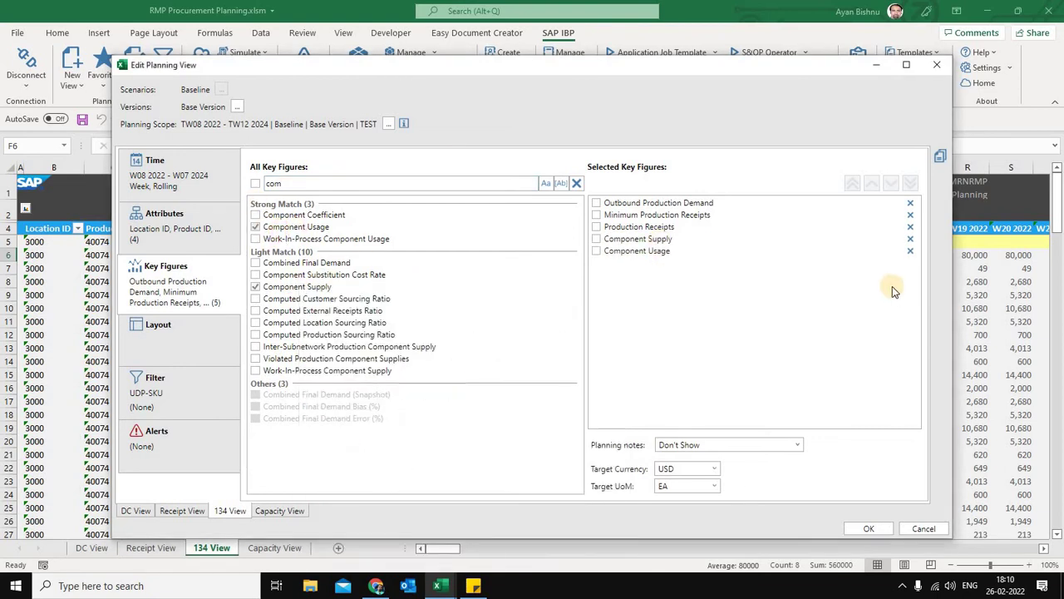
click(910, 214)
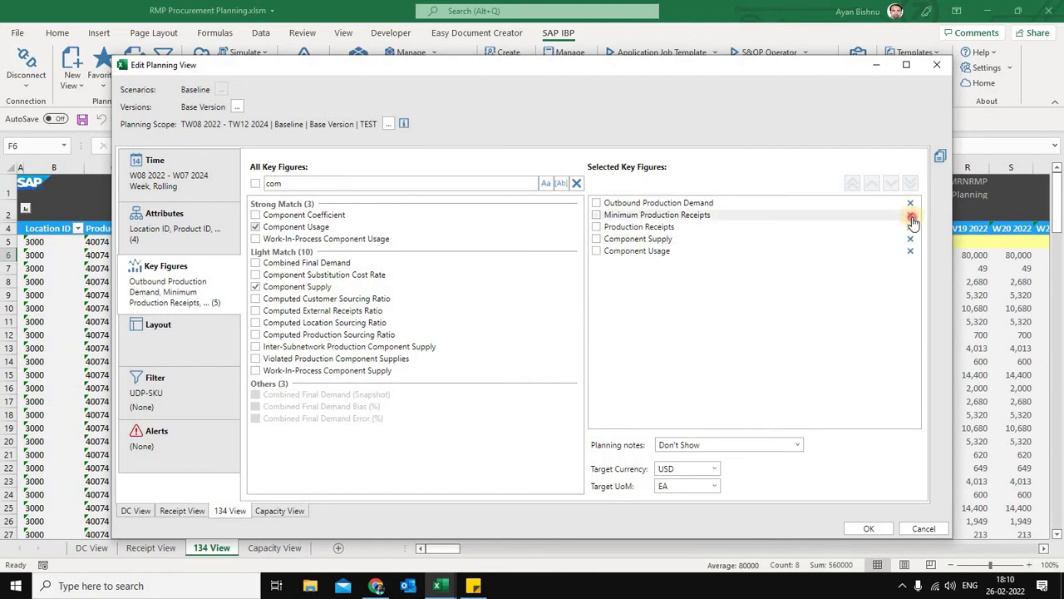
click(865, 528)
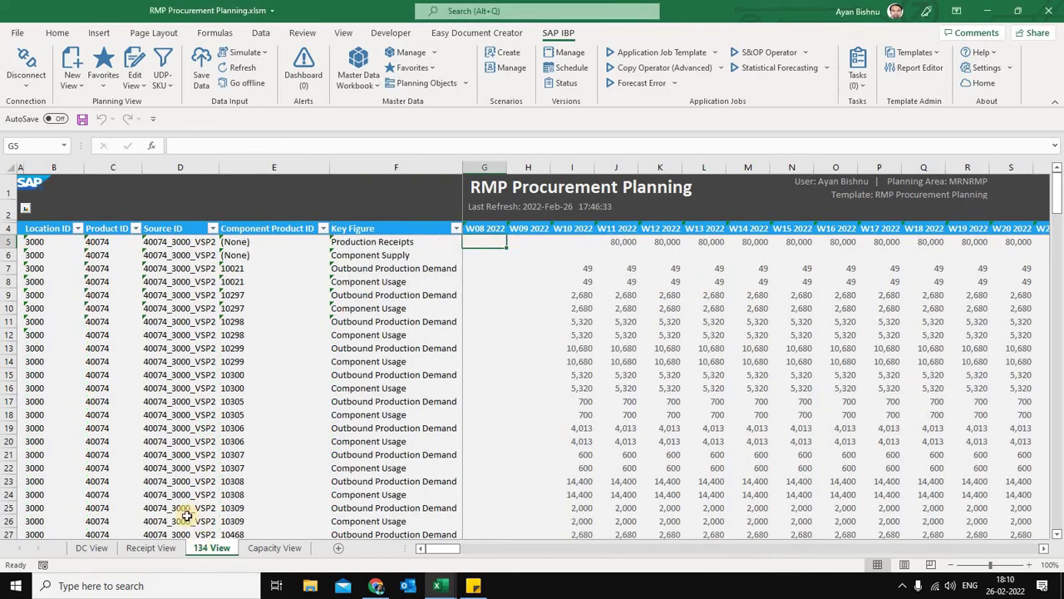
- Filter the Component Product ID column down to component 21421 only
click(325, 230)
click(209, 371)
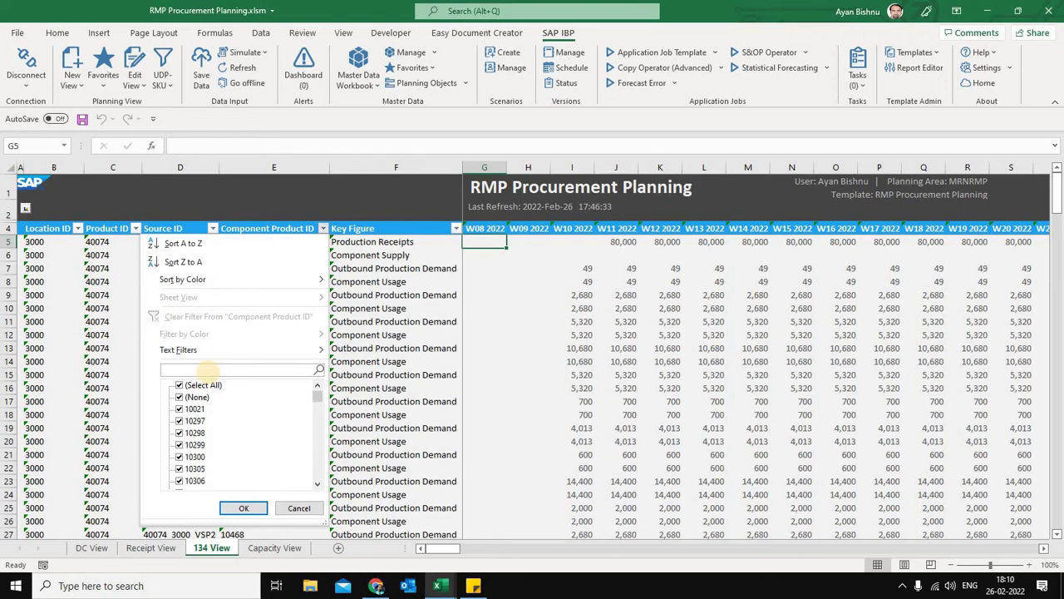
text(20621)
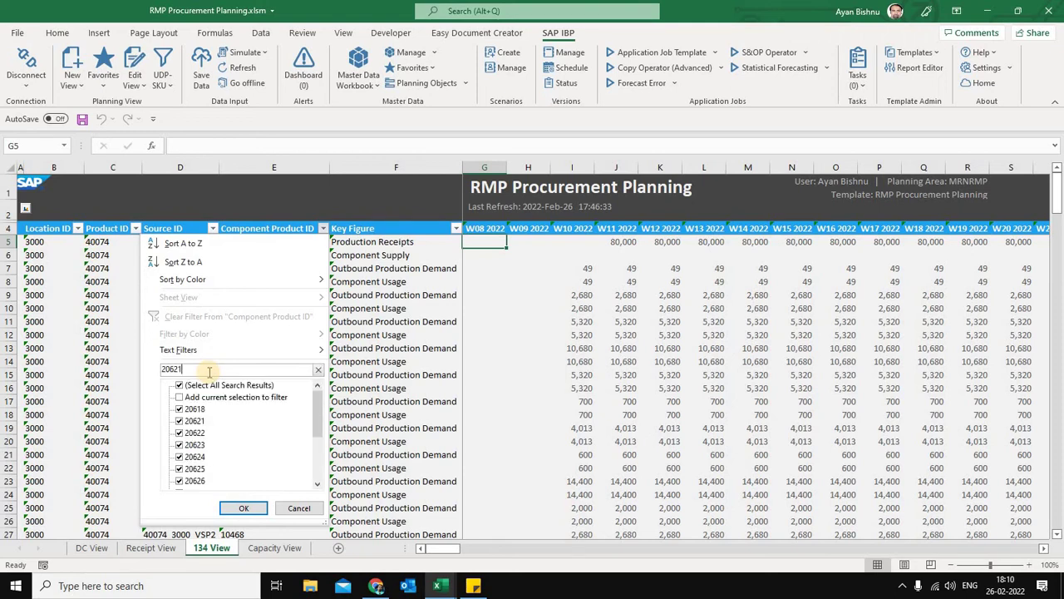
click(241, 506)
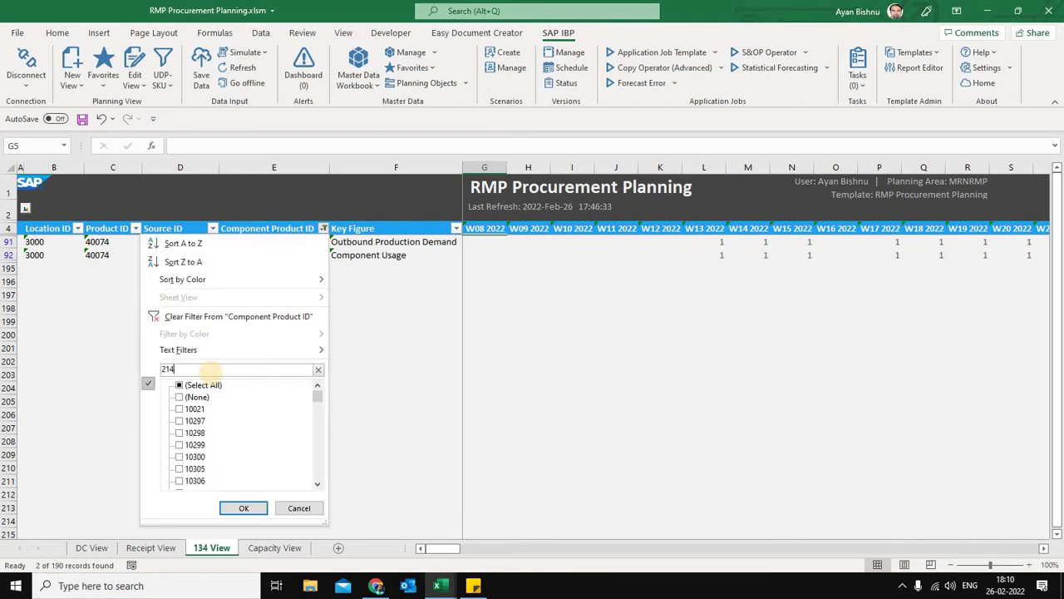
click(212, 372)
text(2142)
click(179, 421)
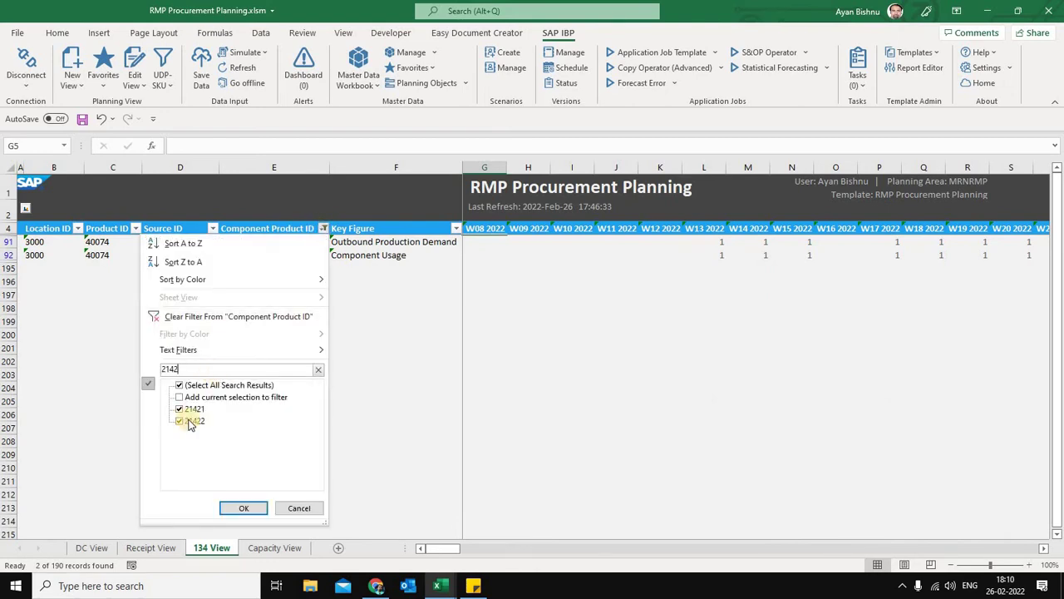
click(255, 508)
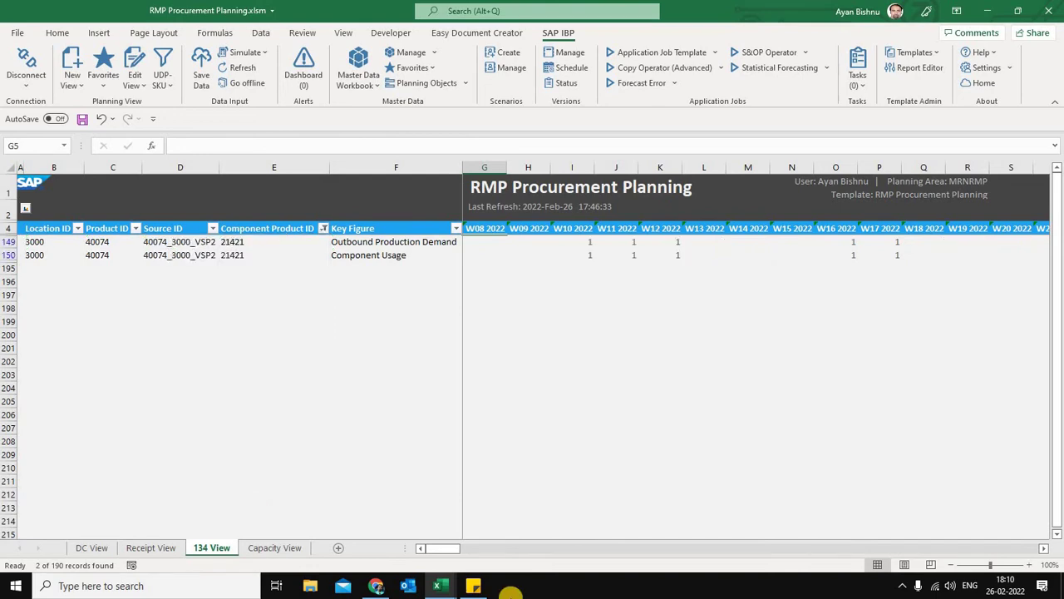
- Add component 20621 to the existing Component Product ID filter
click(324, 235)
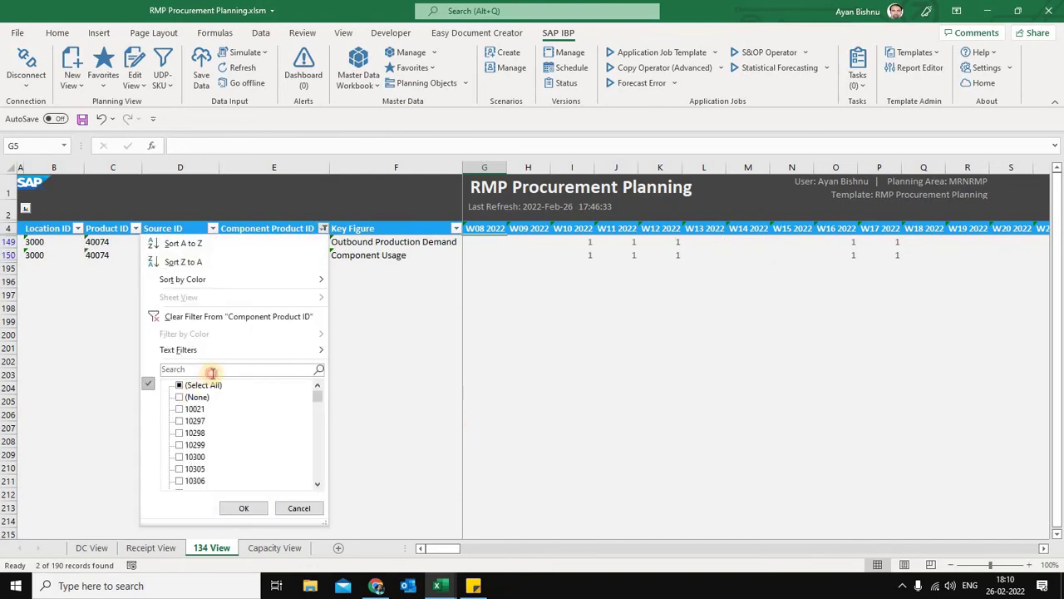
click(214, 372)
text(206)
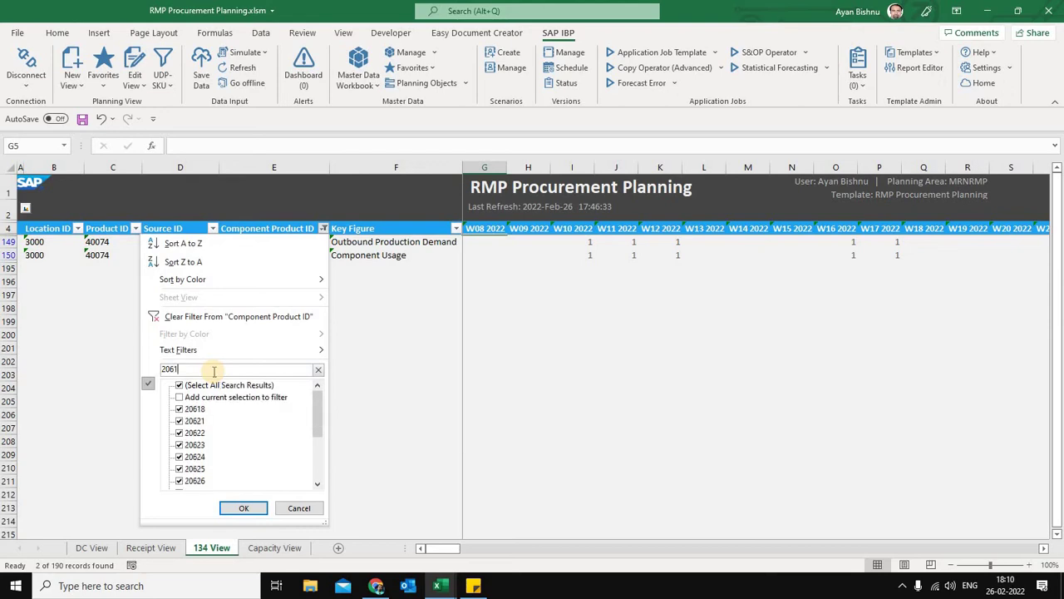
text(1)
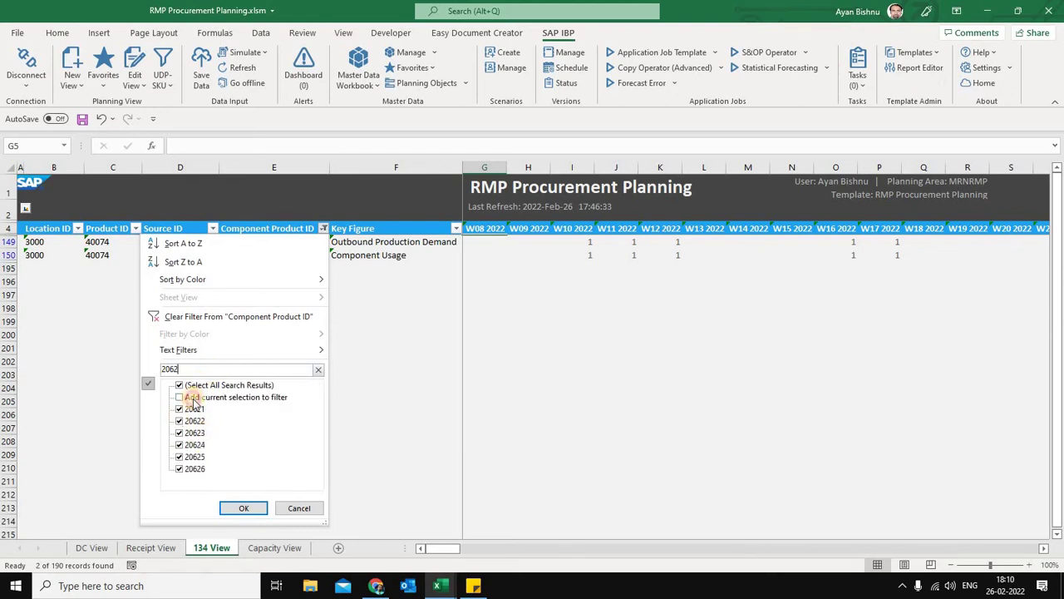
click(199, 385)
click(196, 408)
click(200, 397)
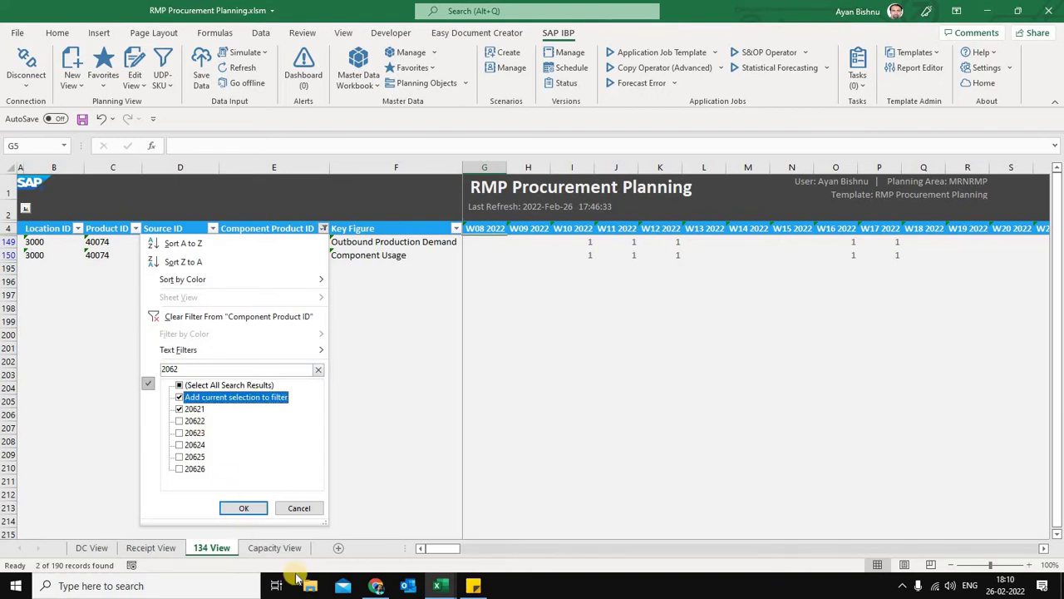
click(245, 506)
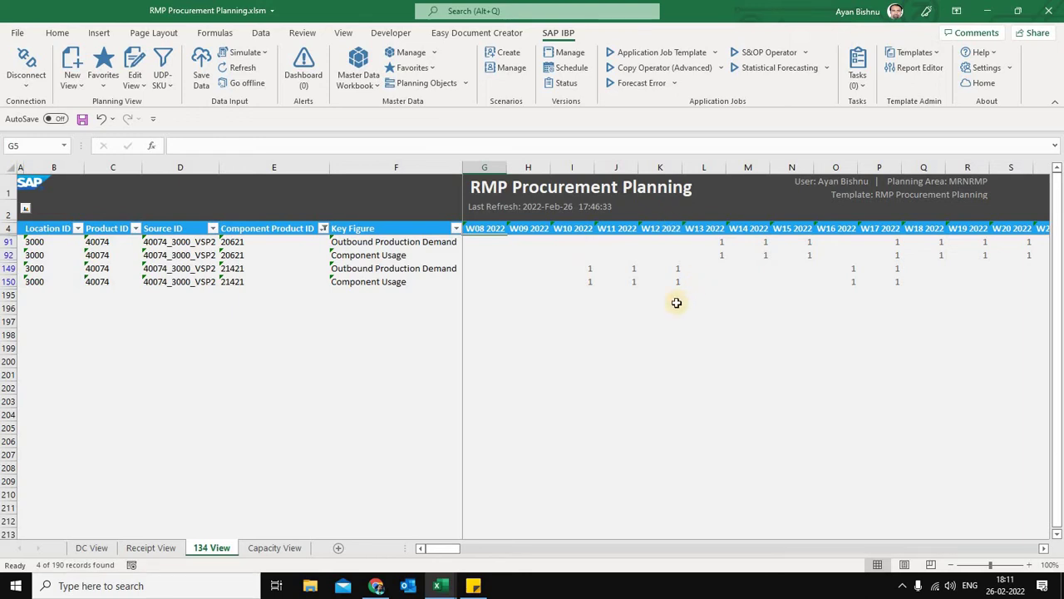
- Select the 20621 and 21421 component cells, then switch to the RMP Optimizer Cost workbook
drag(245, 244, 243, 255)
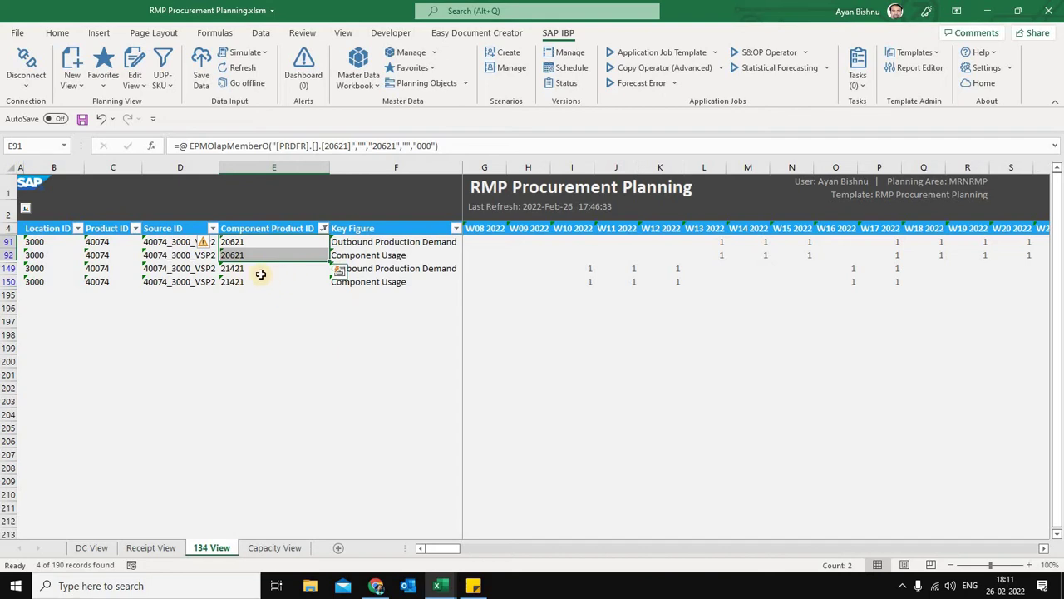
drag(257, 274, 259, 282)
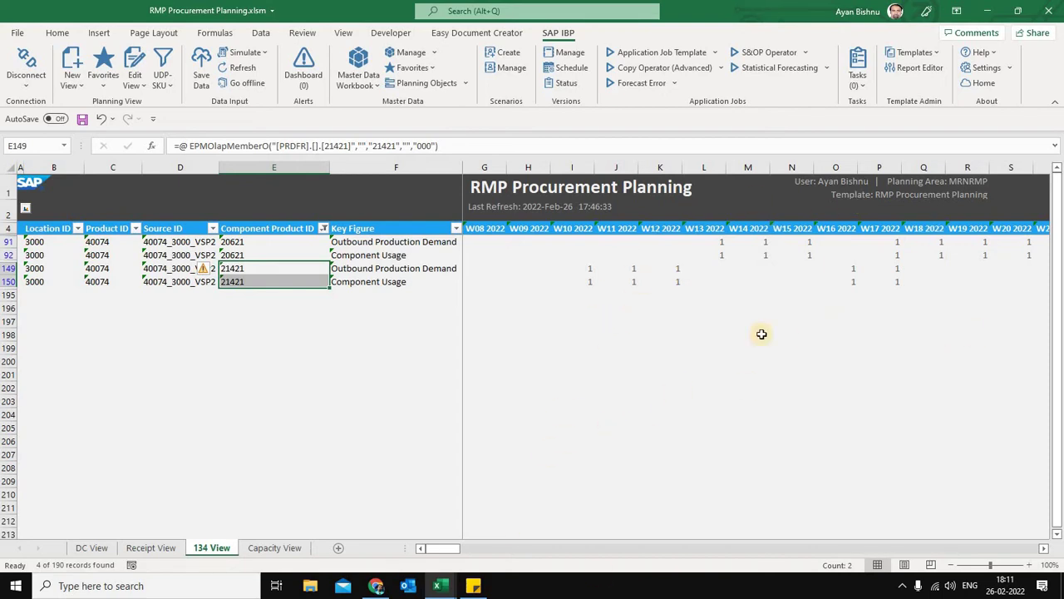
click(439, 586)
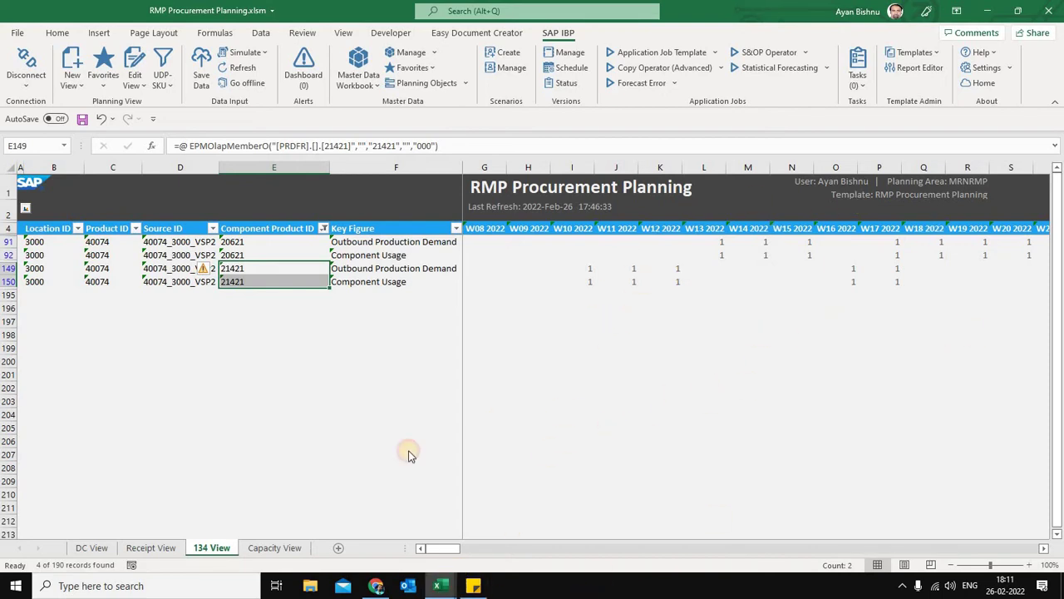
click(295, 532)
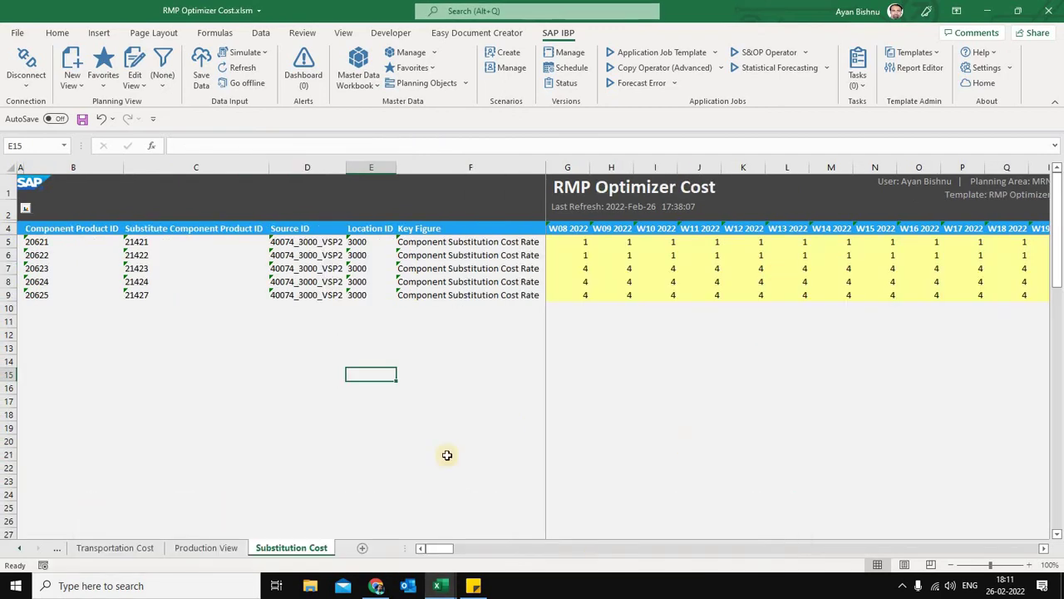
- Narrow column C, select the W08–W20 cost rates of 1 and 10, then return to RMP Procurement Planning
drag(263, 171, 168, 176)
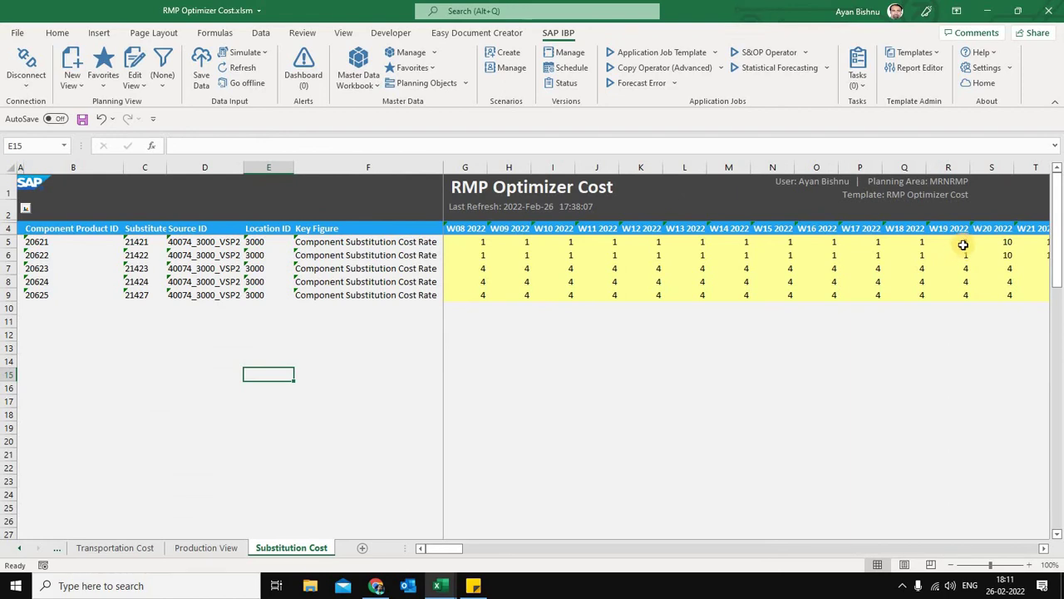
drag(963, 244, 470, 256)
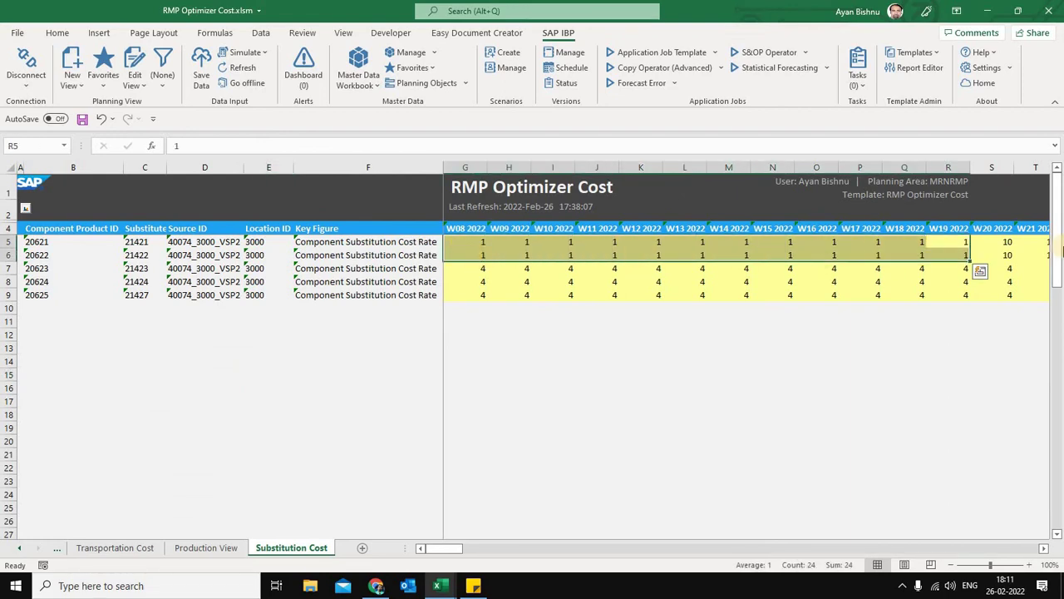
drag(998, 242, 998, 254)
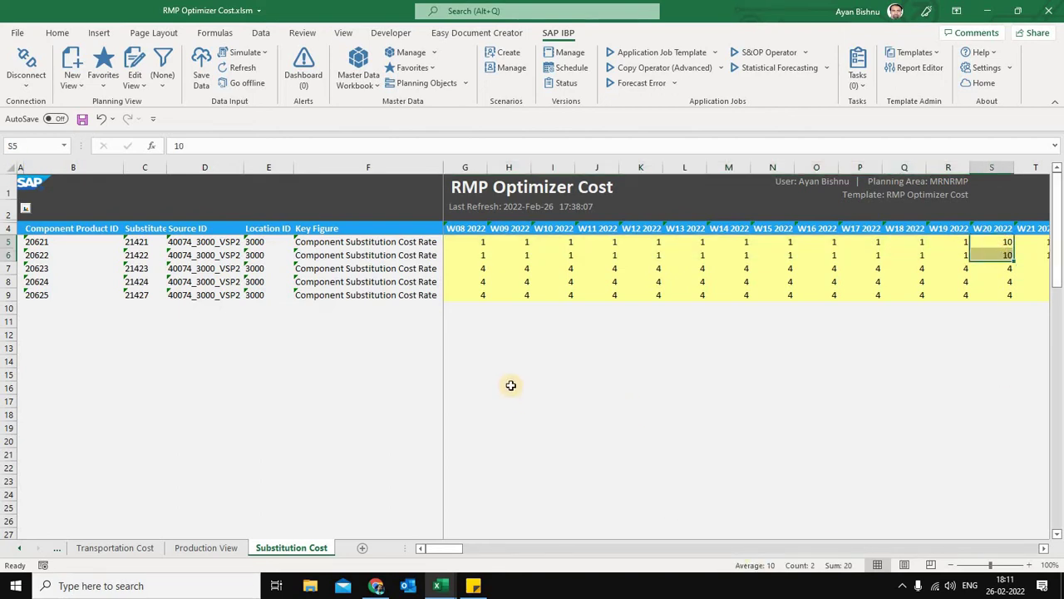
mouse_move(455, 582)
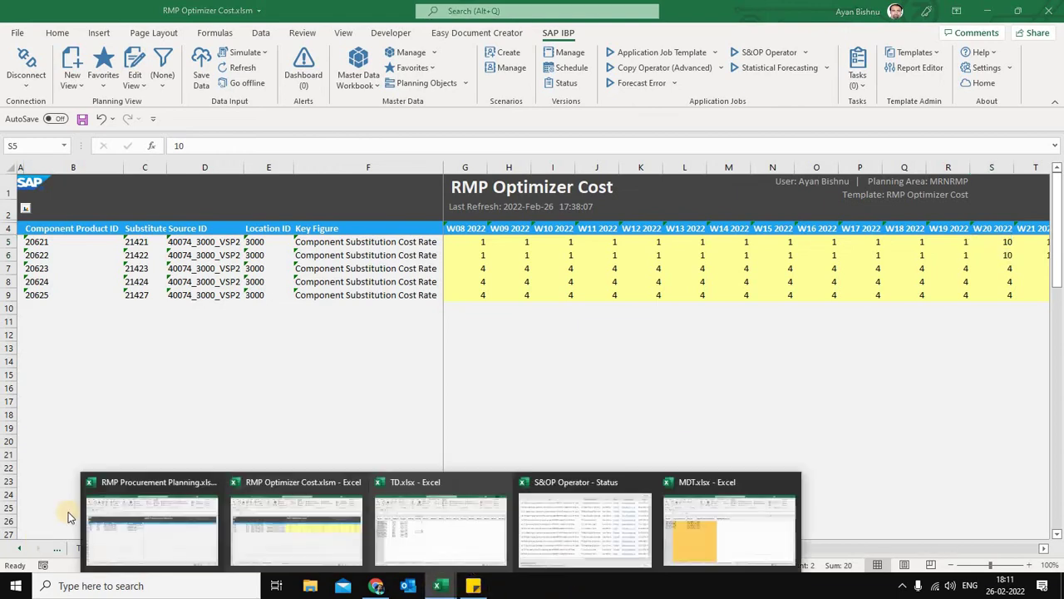
click(91, 549)
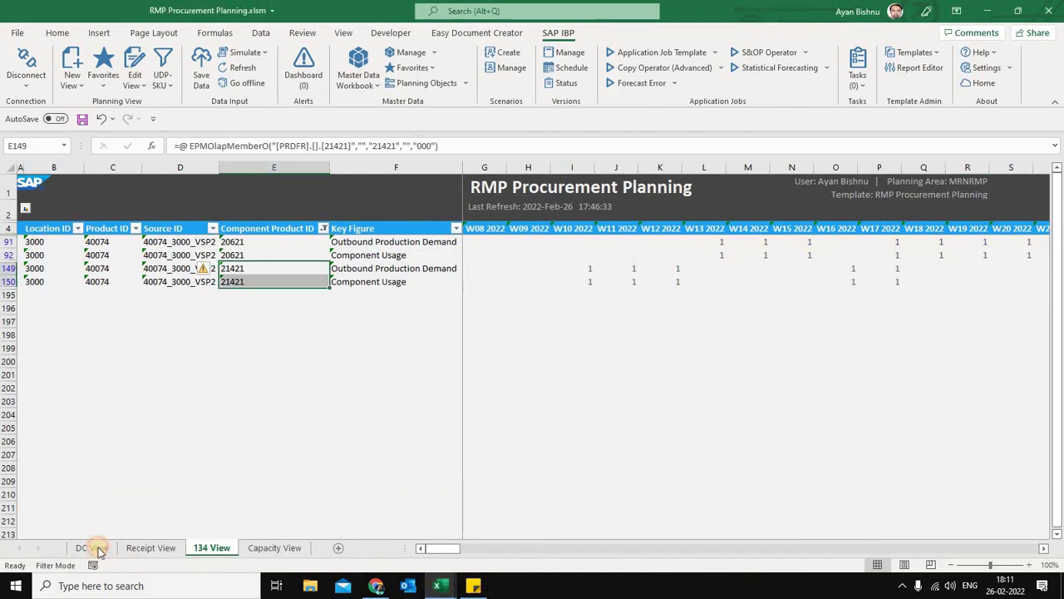
- On the DC View sheet, check stock on hand (20621: 4, 21421: 6) and select 21421's Dependent Demand weeks
click(91, 548)
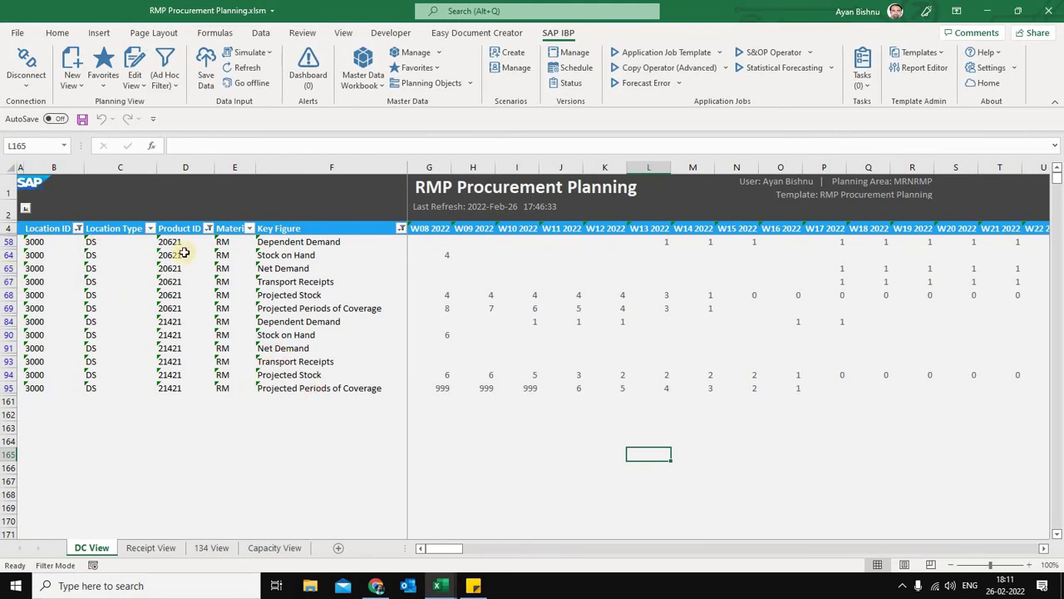
drag(169, 243, 166, 388)
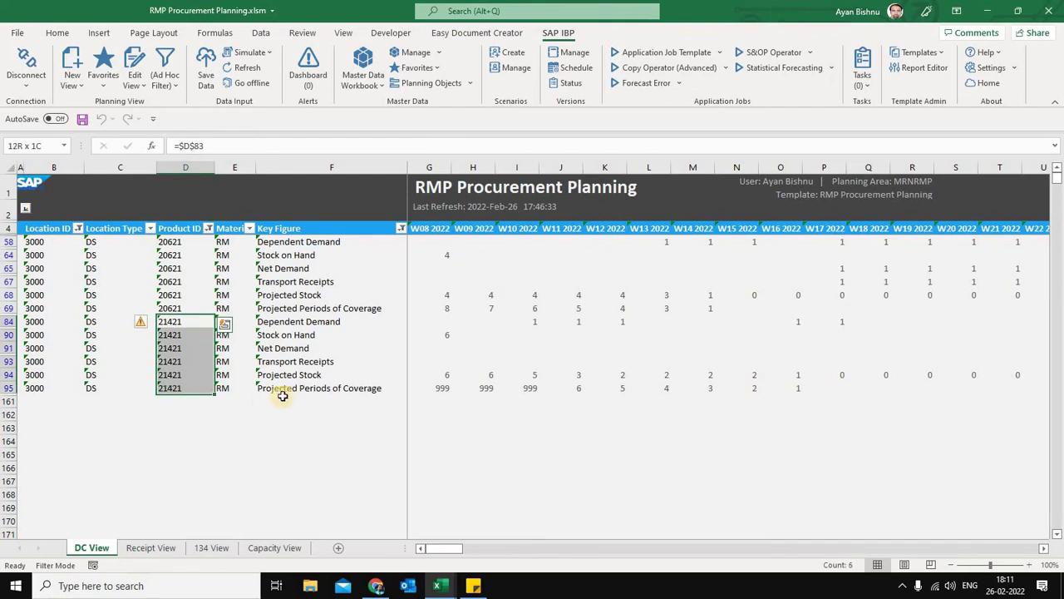
click(277, 254)
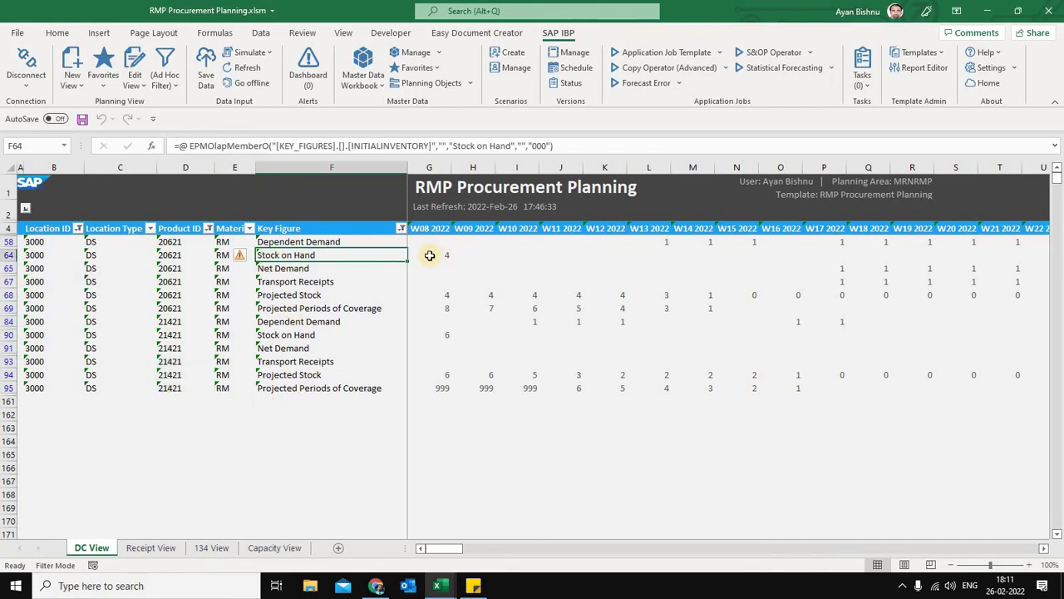
click(430, 254)
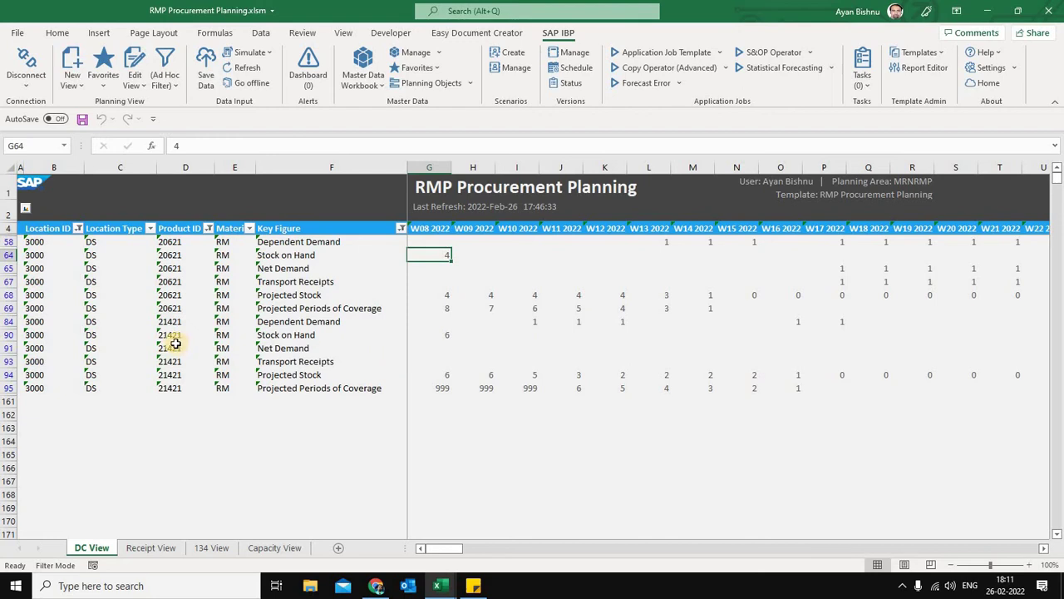
click(434, 337)
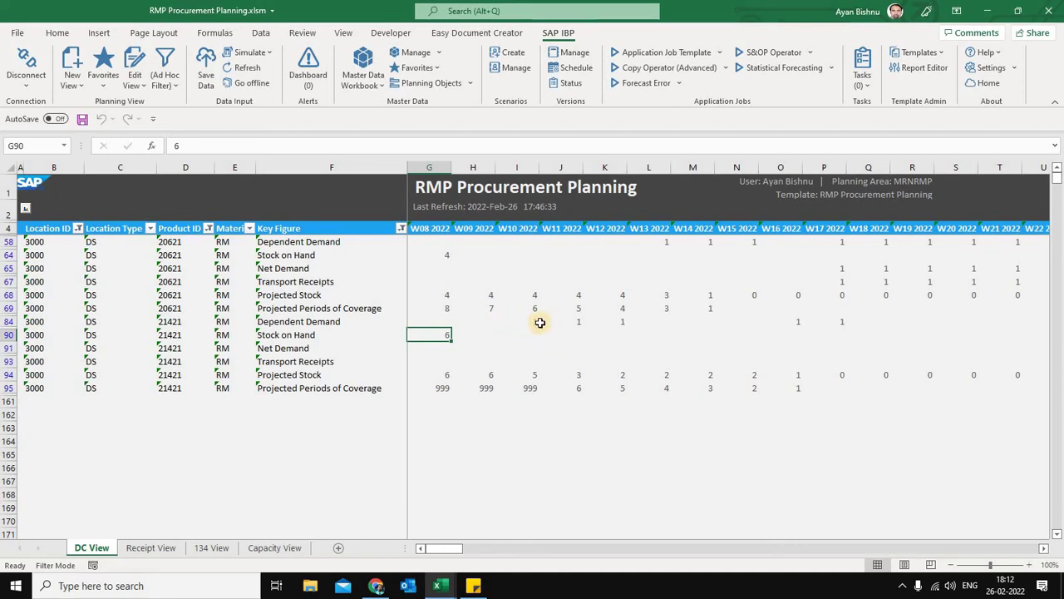
drag(535, 322, 826, 319)
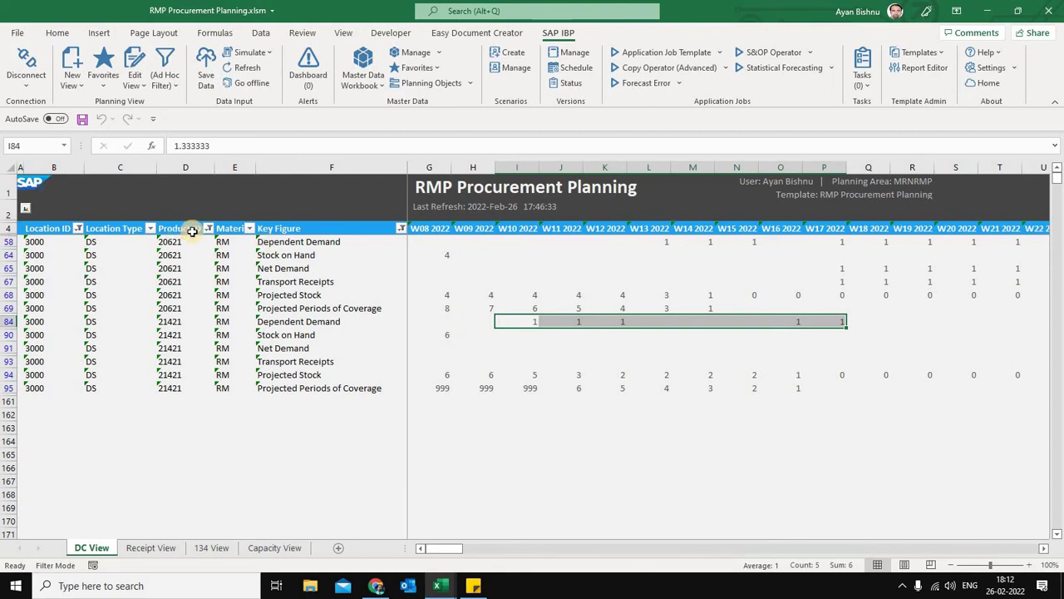
click(440, 257)
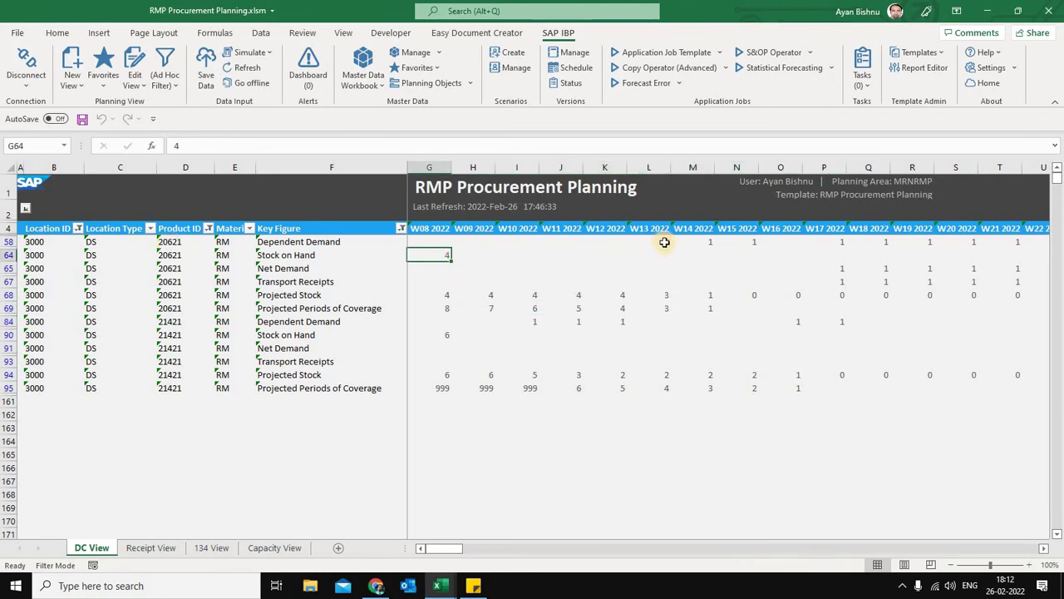
drag(664, 242, 757, 242)
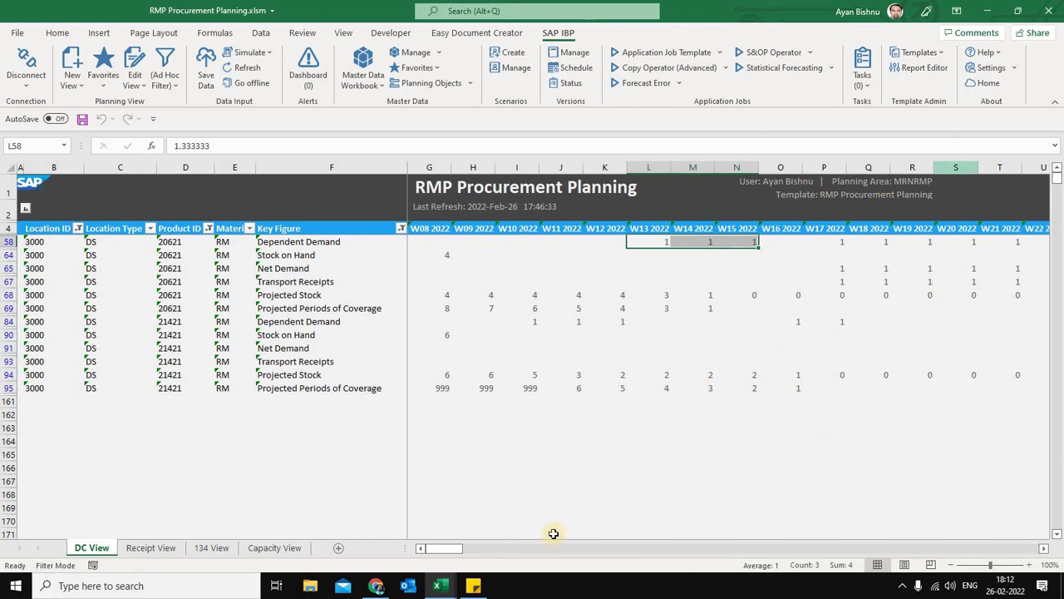
drag(453, 552, 468, 550)
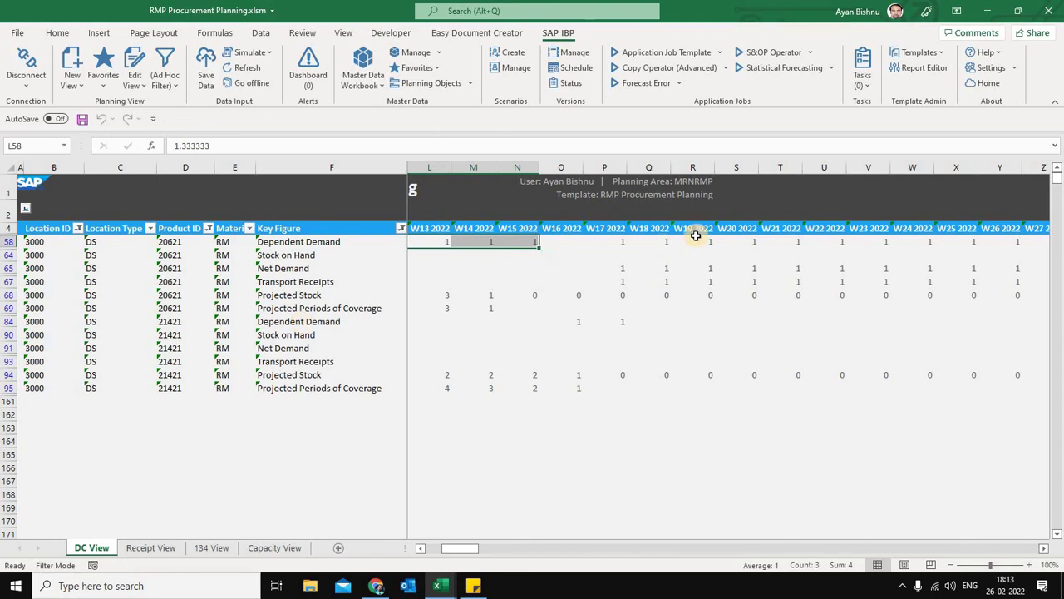
drag(622, 242, 1059, 246)
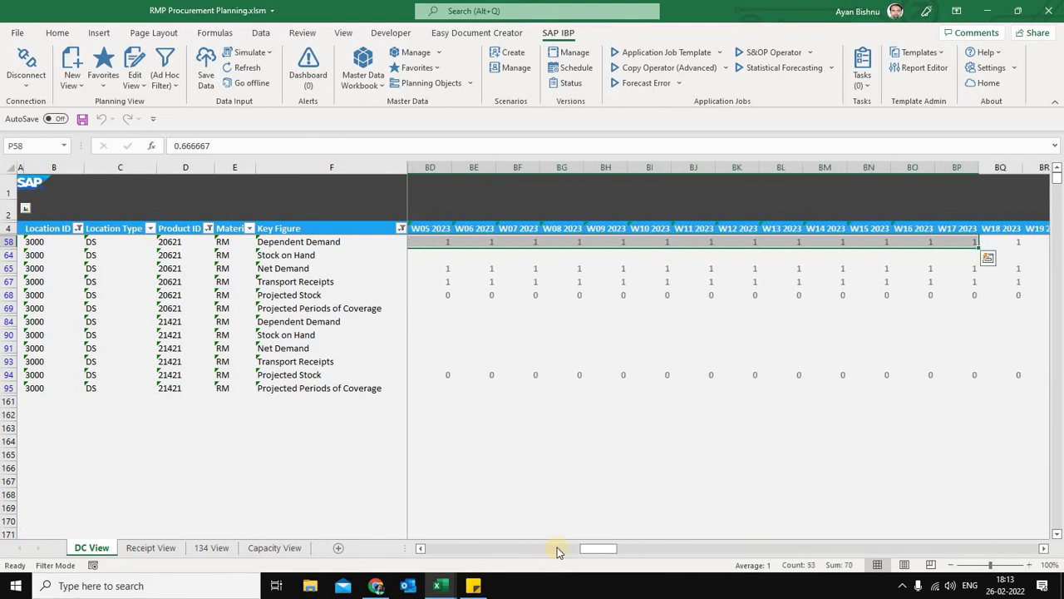
click(432, 548)
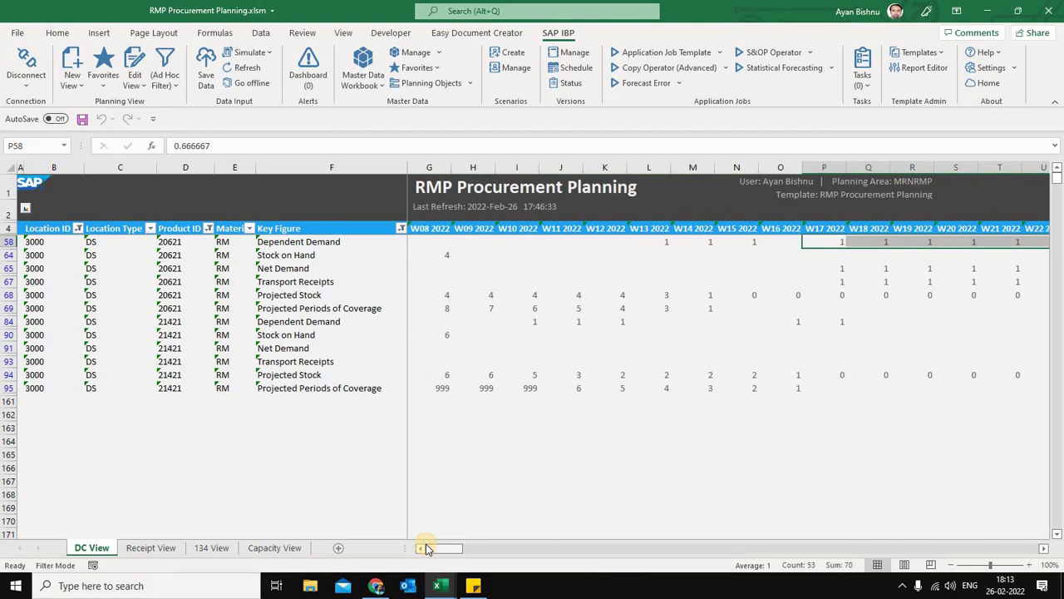
click(443, 242)
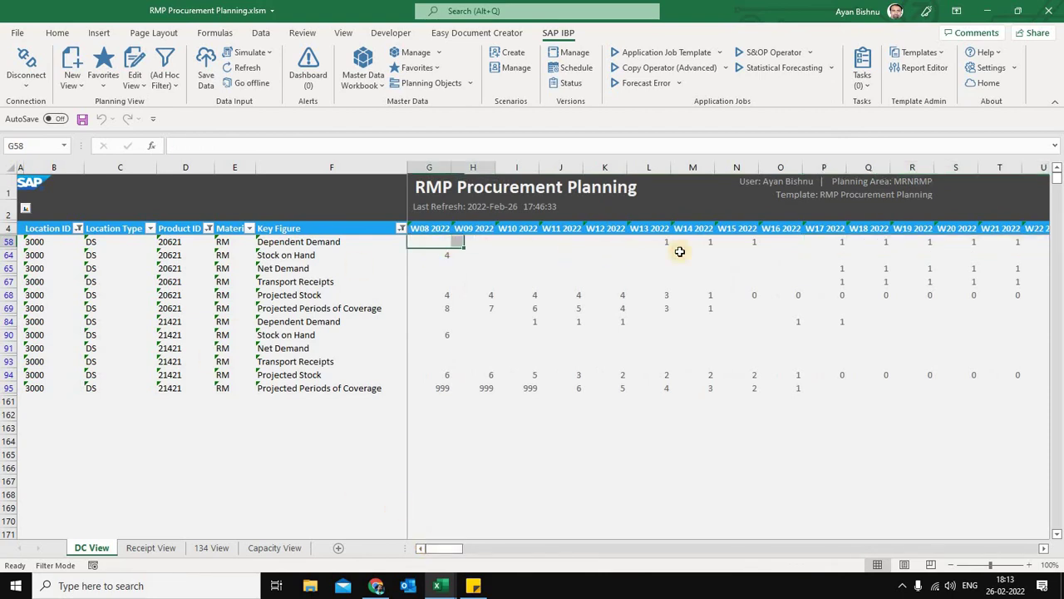
drag(680, 251, 748, 242)
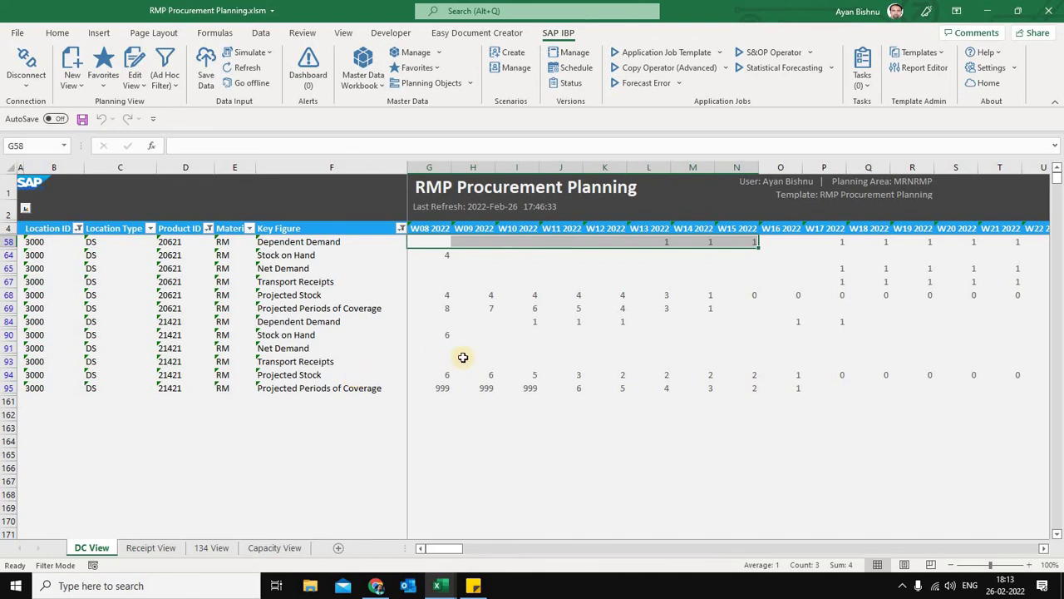
click(429, 337)
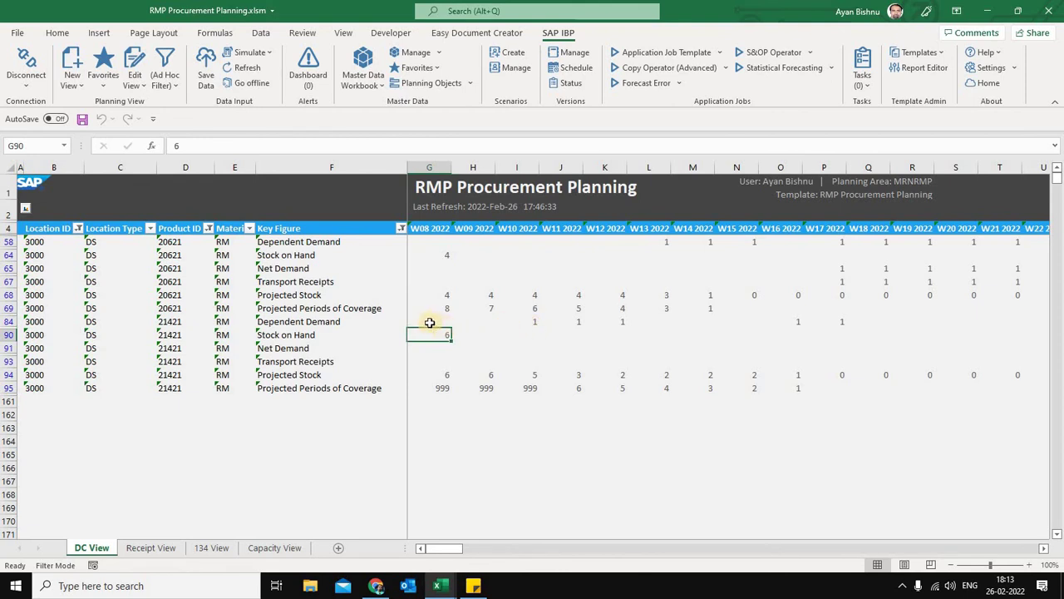
drag(429, 322, 649, 321)
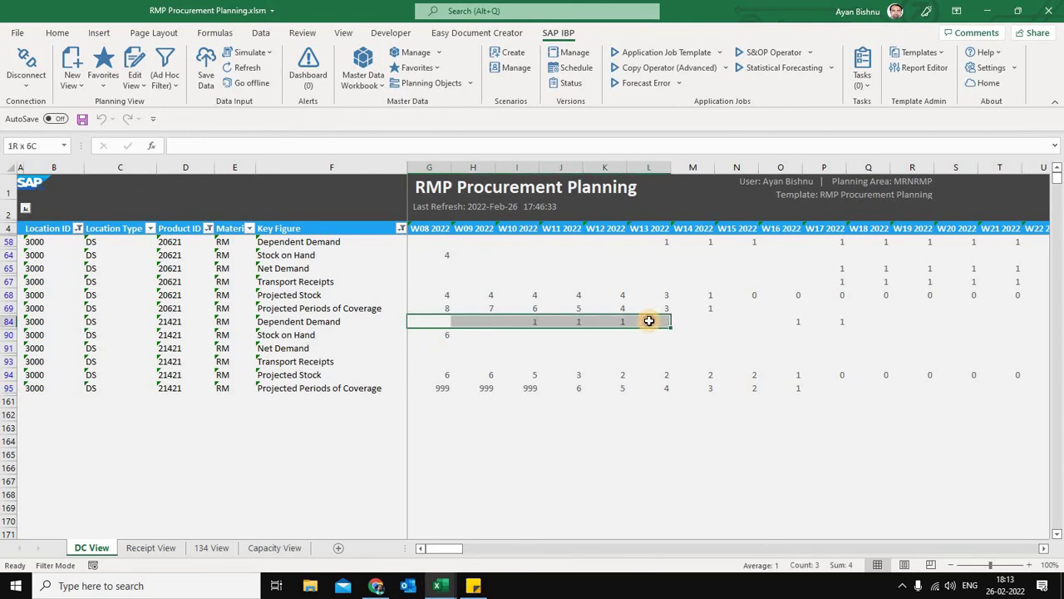